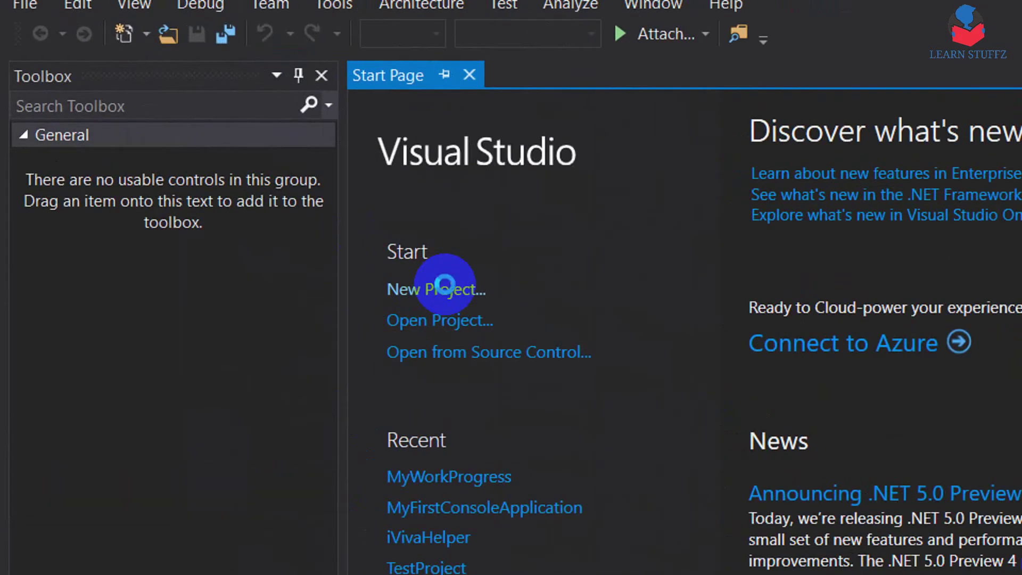
Create a Windows Forms Application project named DesktopNotificationAlert.
left_click(445, 284)
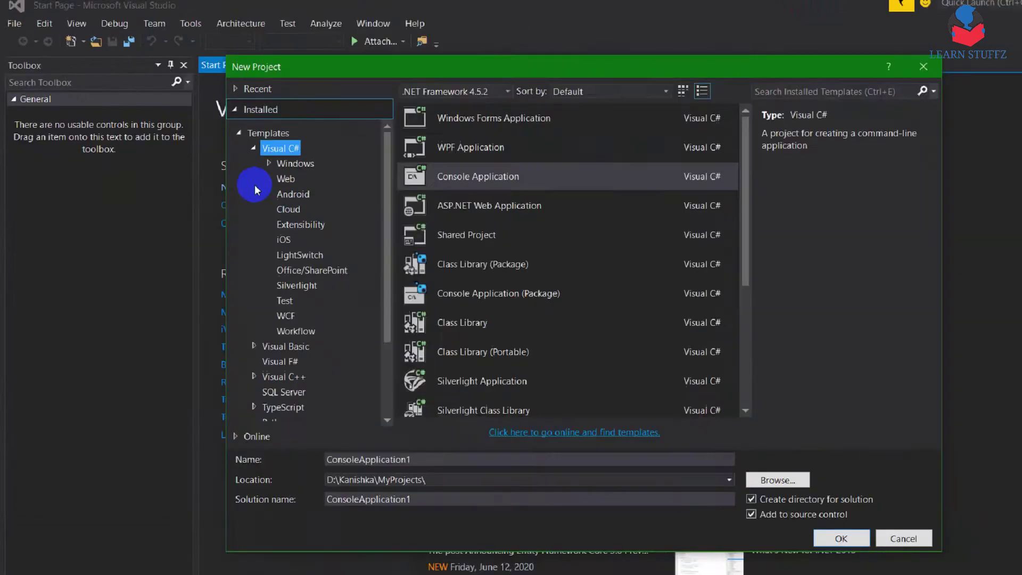
left_click(443, 111)
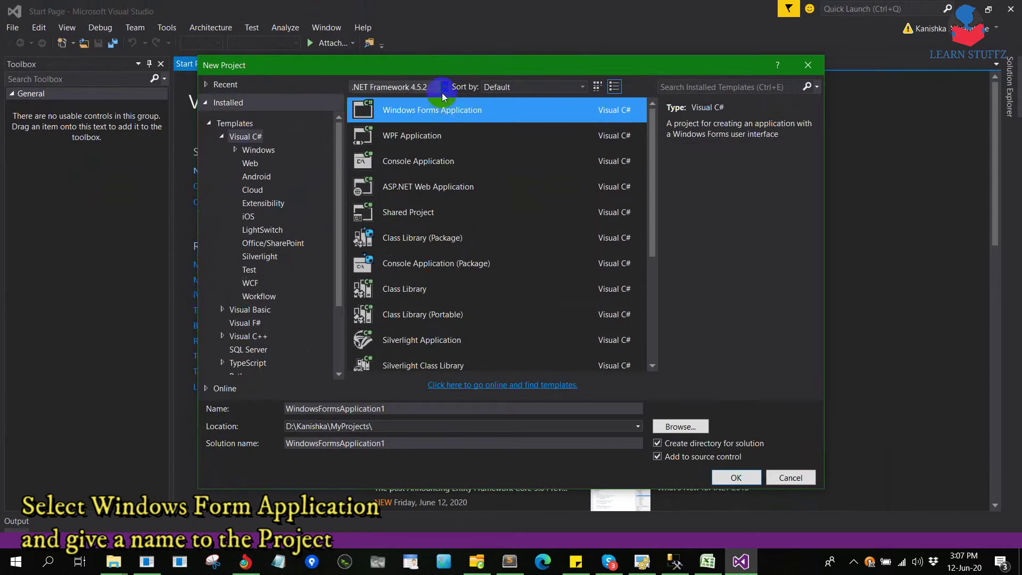
left_click(390, 409)
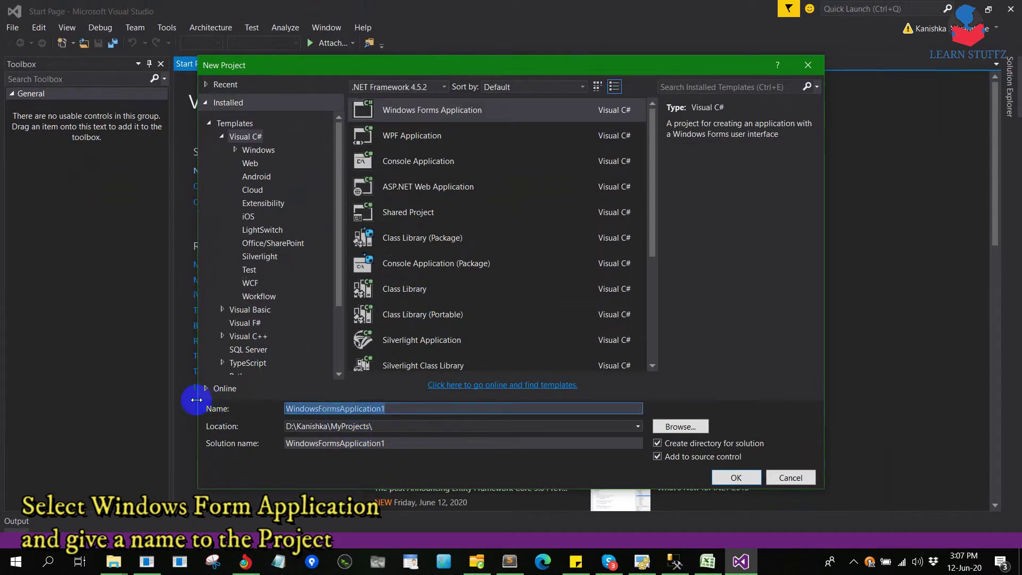
type("Desktop")
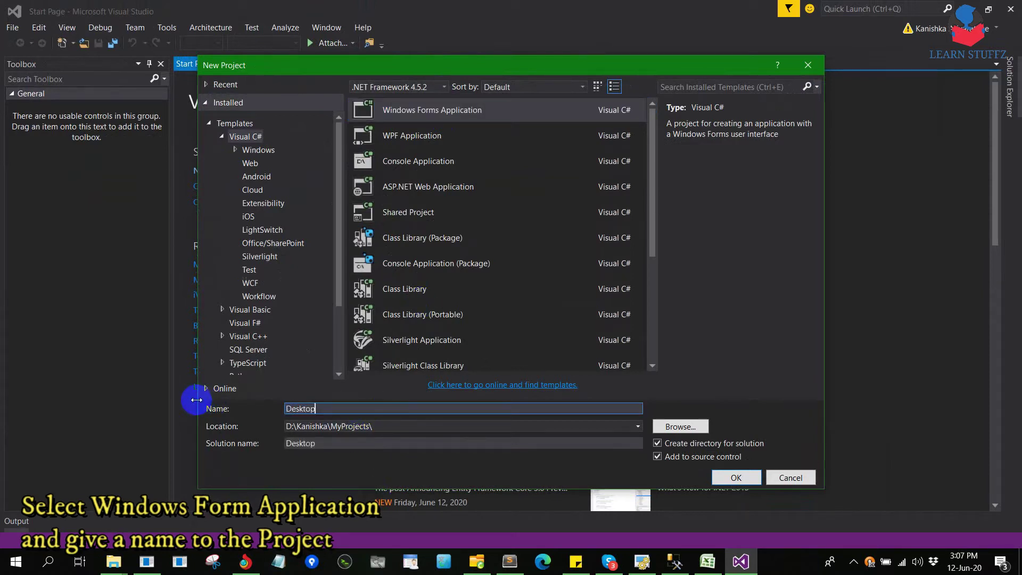
type("NotificationAlert")
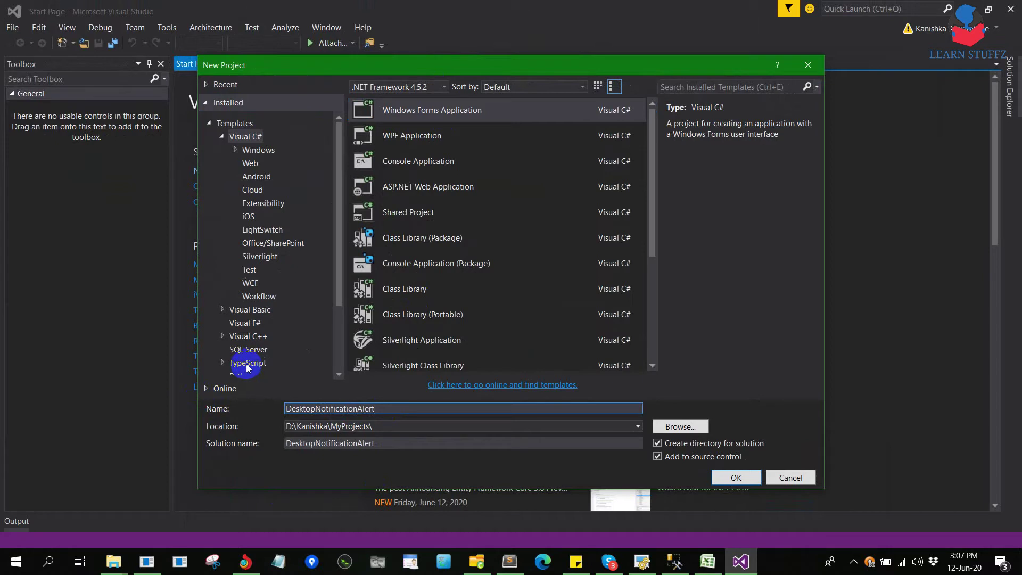
left_click(734, 478)
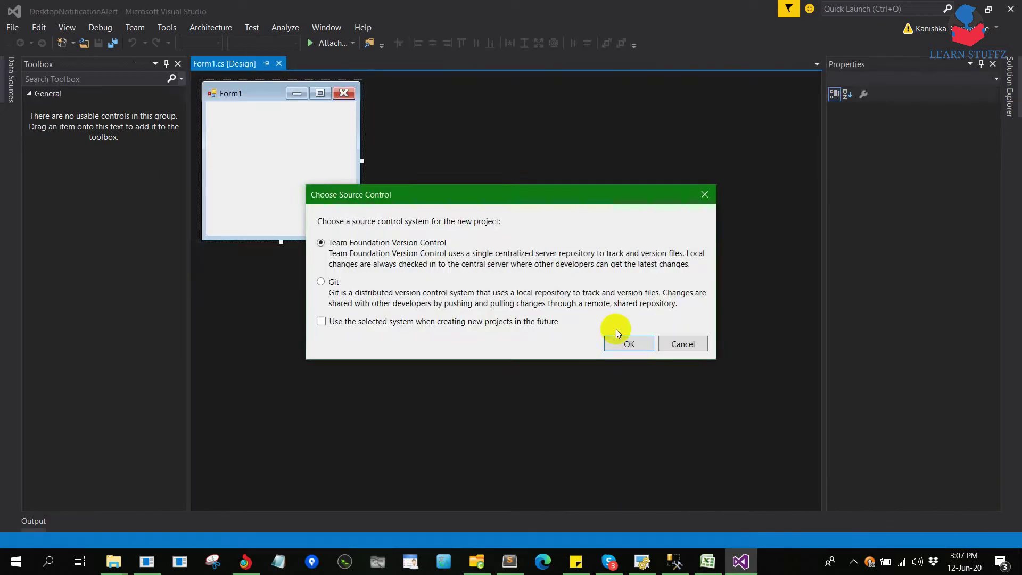
Accept the default source control and widen Form1 to 582 × 323.
left_click(679, 345)
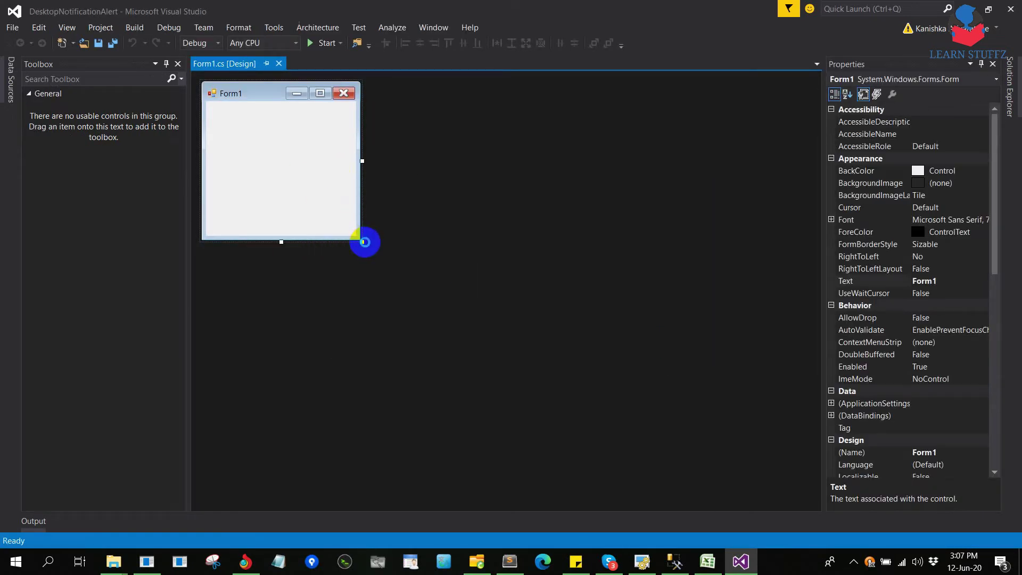
left_click_drag(361, 241, 511, 255)
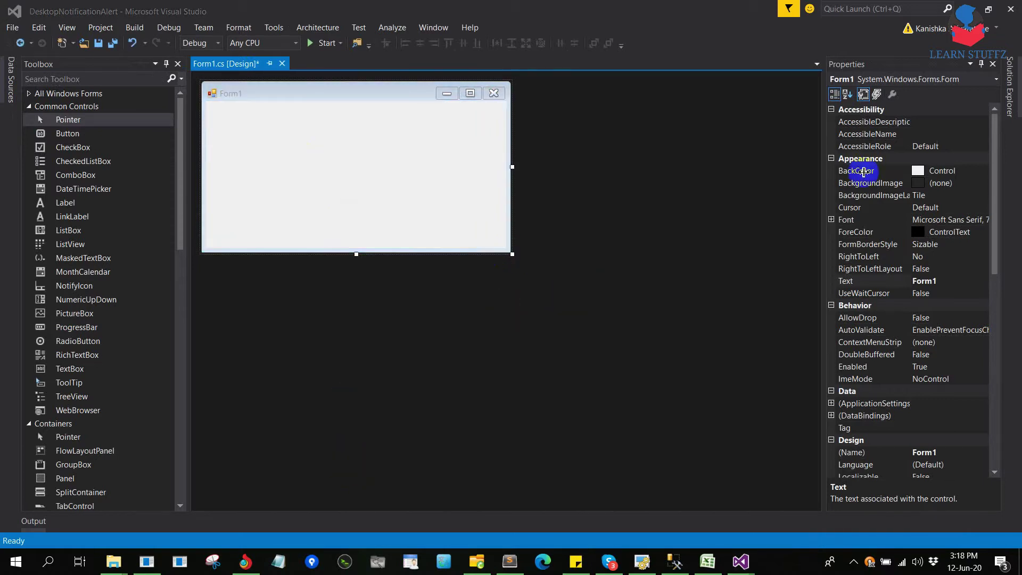
Open Manage NuGet Packages from the project's References in Solution Explorer.
left_click(1013, 88)
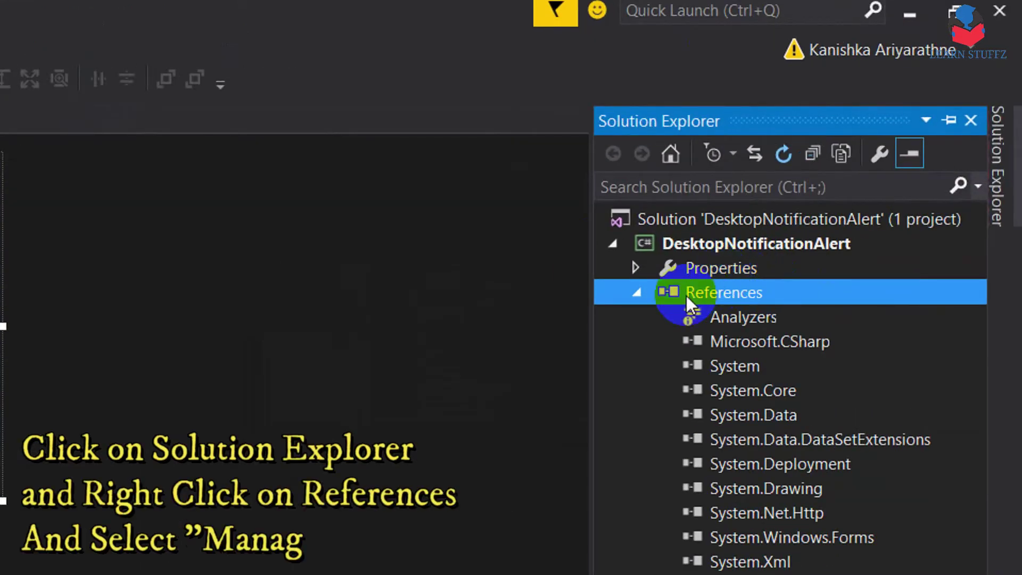
right_click(855, 150)
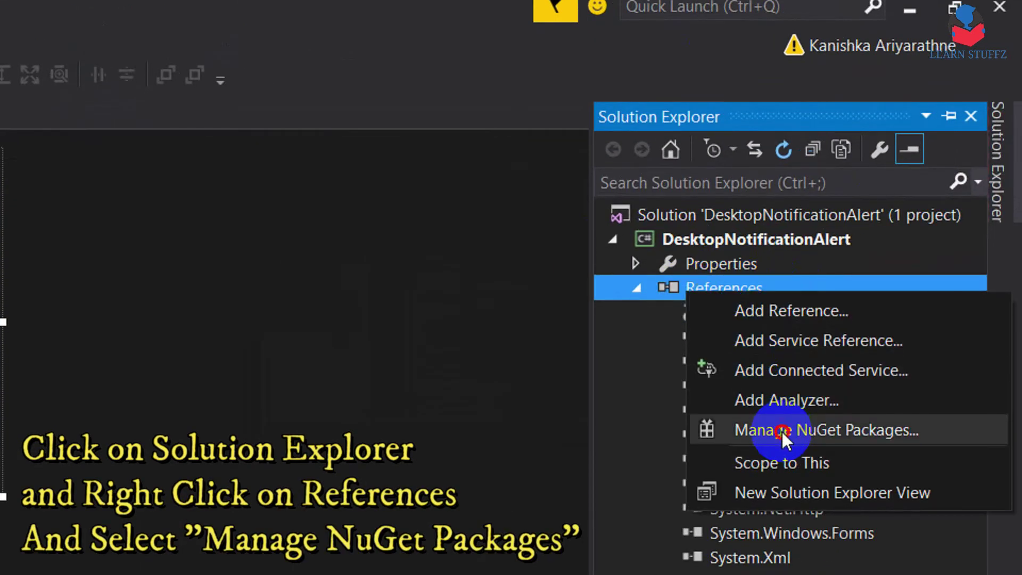
left_click(782, 432)
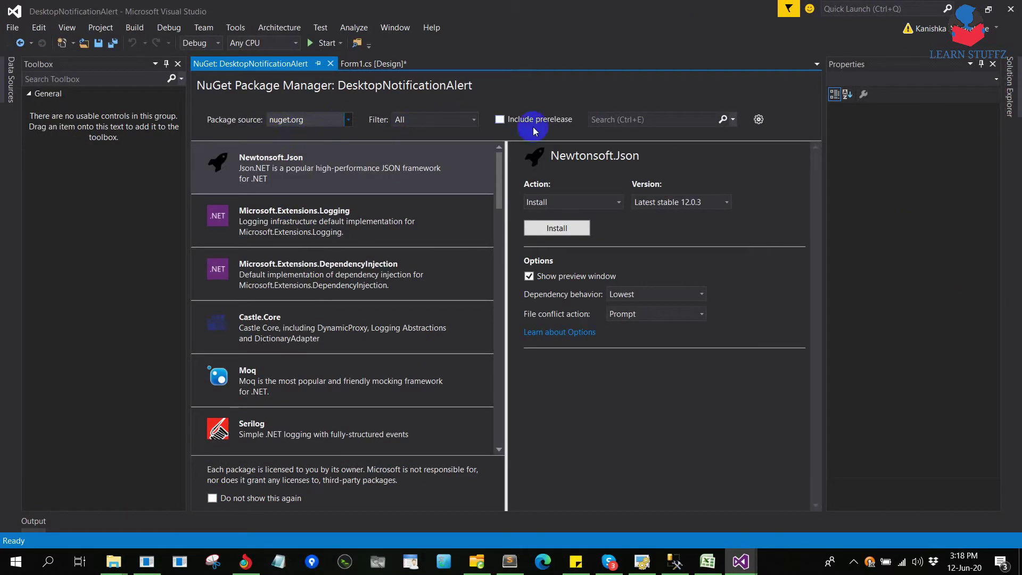
Find Tulpep.NotificationWindow 1.1.37 on NuGet and start its installation.
left_click(601, 120)
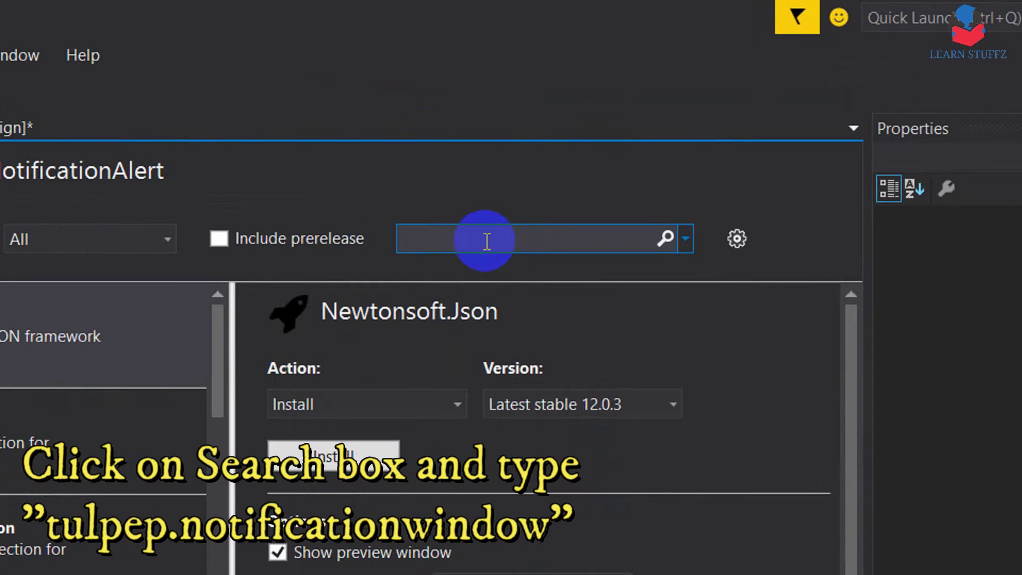
type("Tulpep.NotificationWindow")
left_click(665, 240)
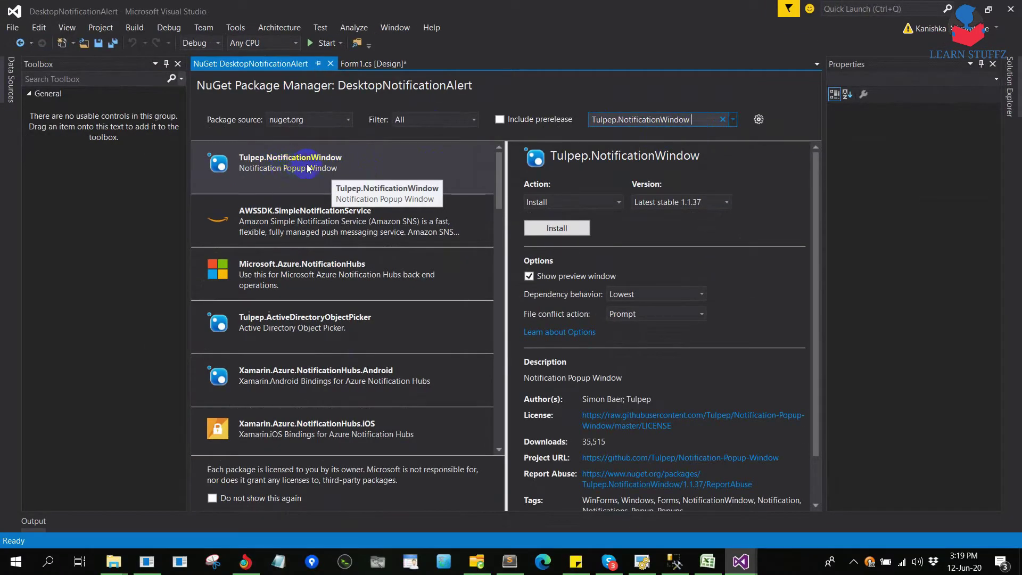
left_click(294, 169)
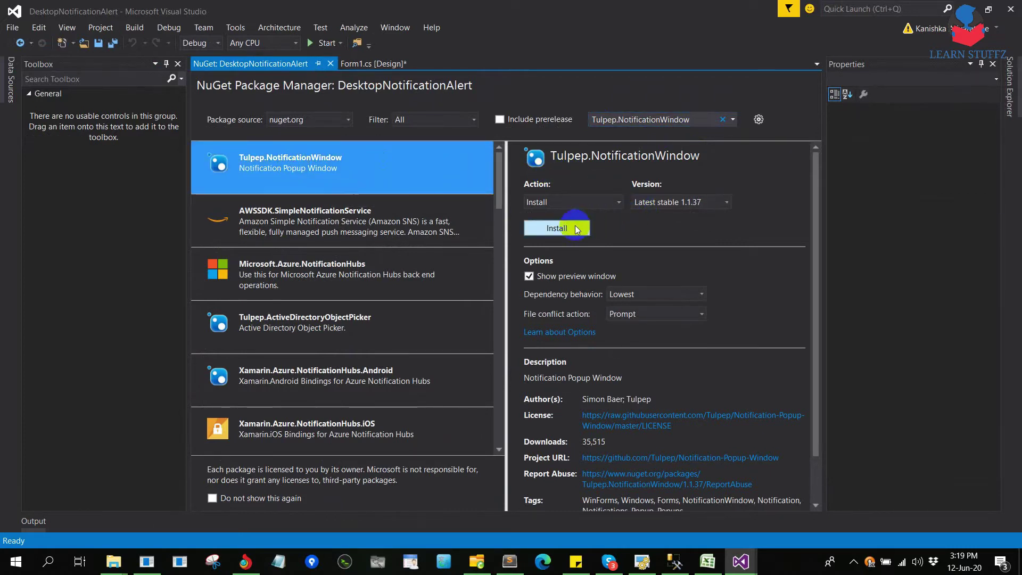
left_click(558, 229)
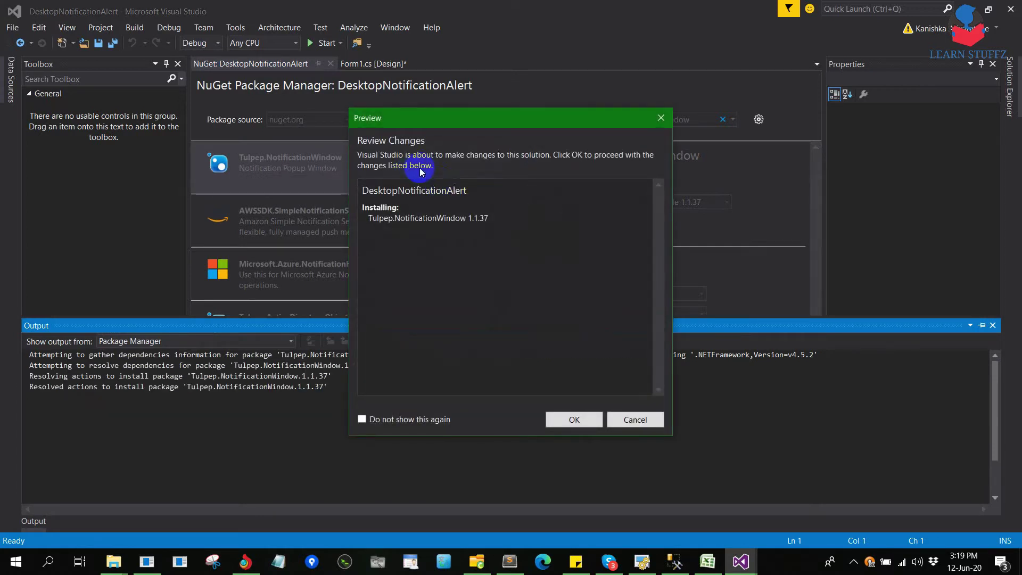
Confirm the Tulpep.NotificationWindow 1.1.37 install preview and dismiss the installation log.
left_click(573, 420)
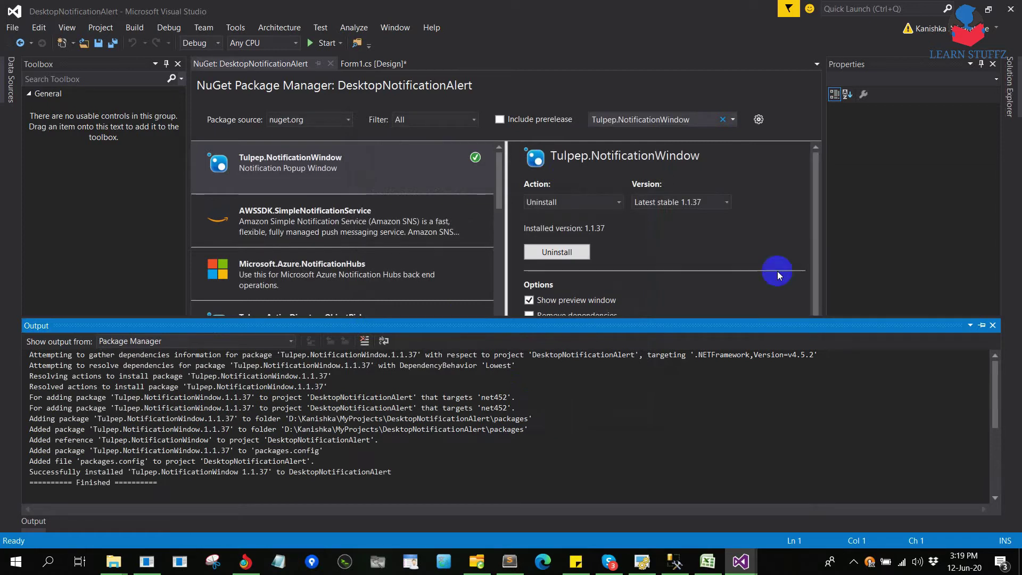
left_click(728, 263)
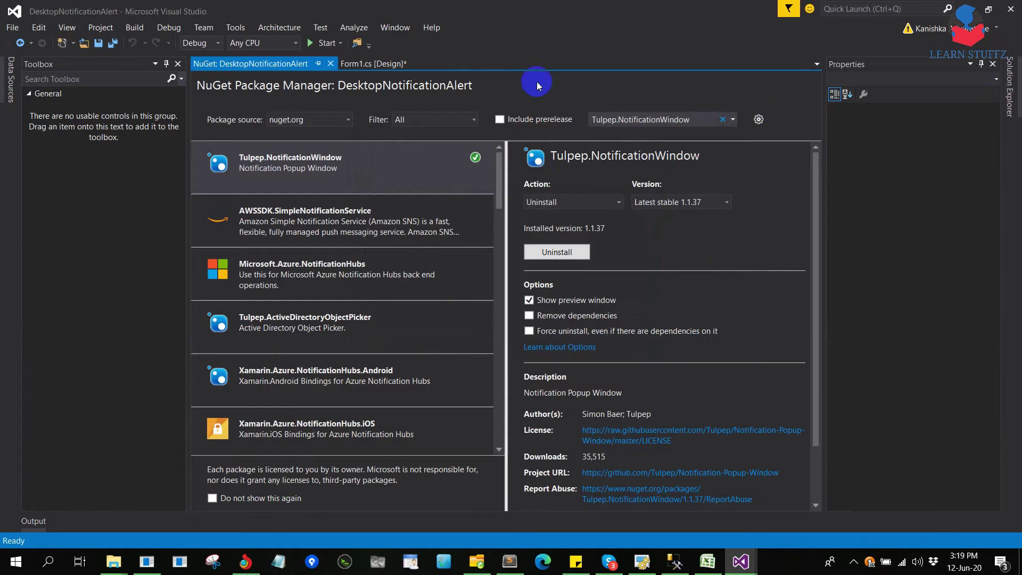
left_click(330, 63)
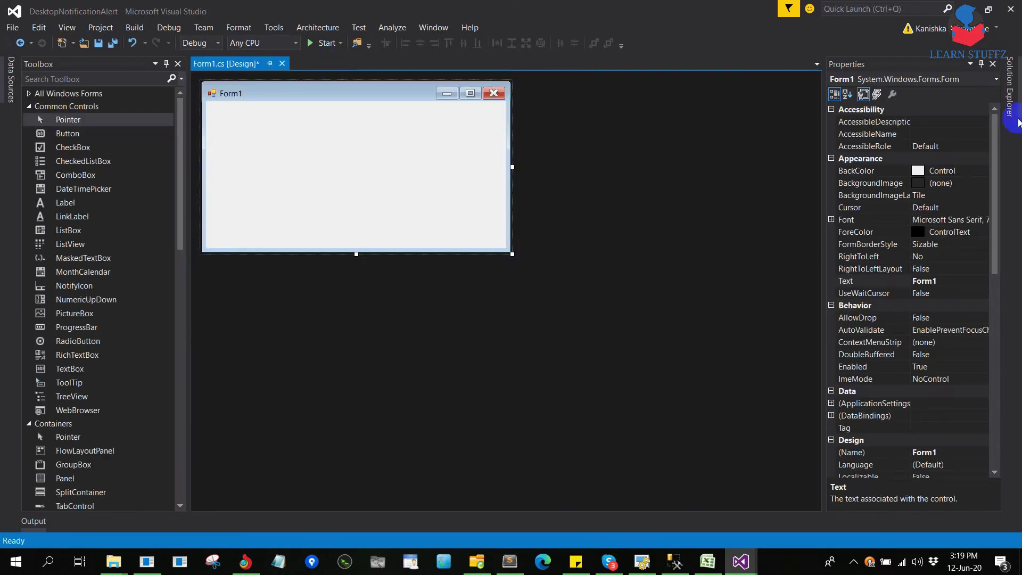
left_click(1011, 84)
left_click(895, 310)
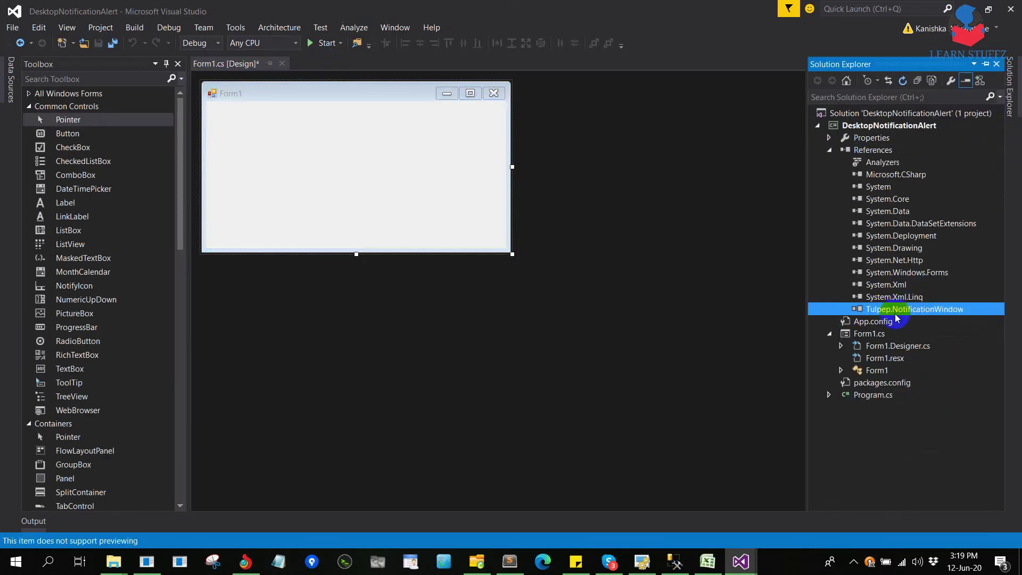
left_click(479, 210)
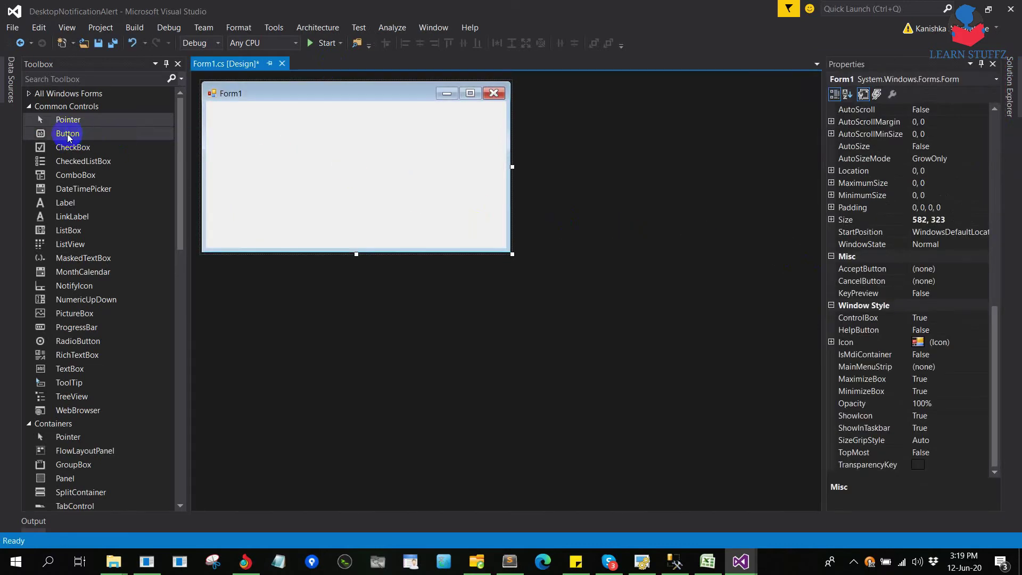
Place a button on Form1 and set its Text to 'Notify in Desktop'.
mouse_move(68, 133)
left_mouse_down()
mouse_move(272, 158)
mouse_move(397, 193)
left_mouse_up()
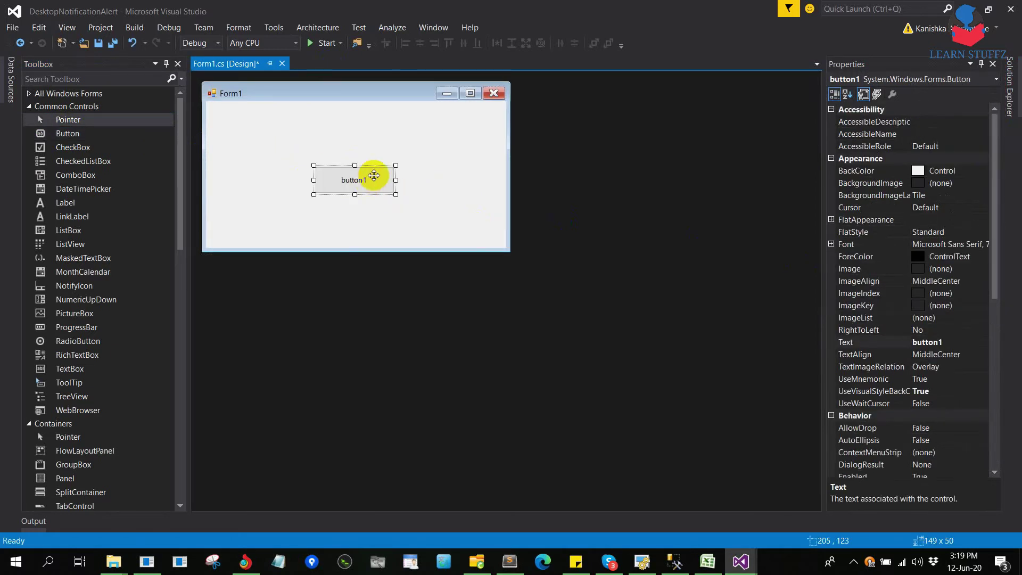
left_click(954, 342)
left_click_drag(954, 343, 839, 330)
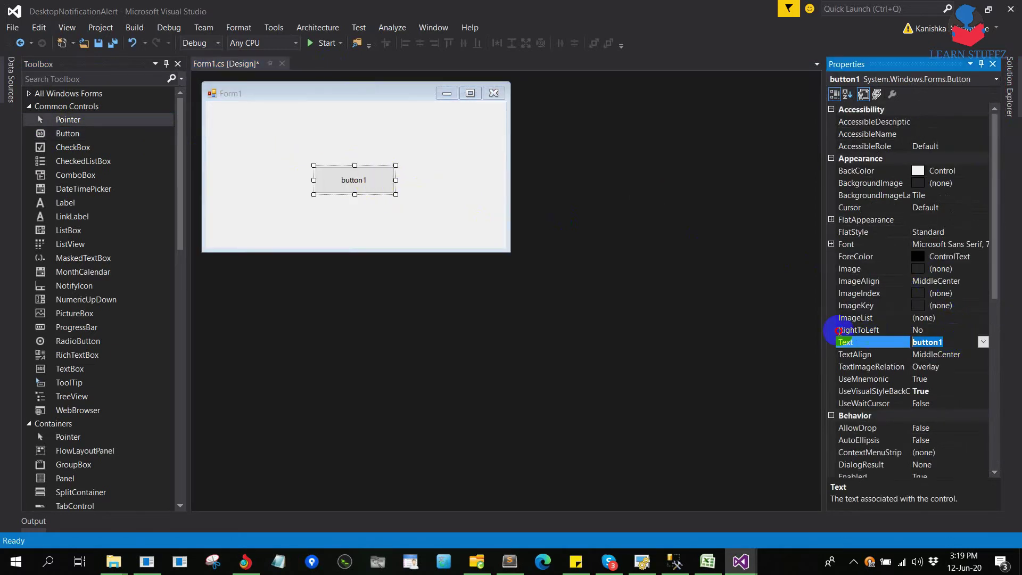
type("Notify in Desk")
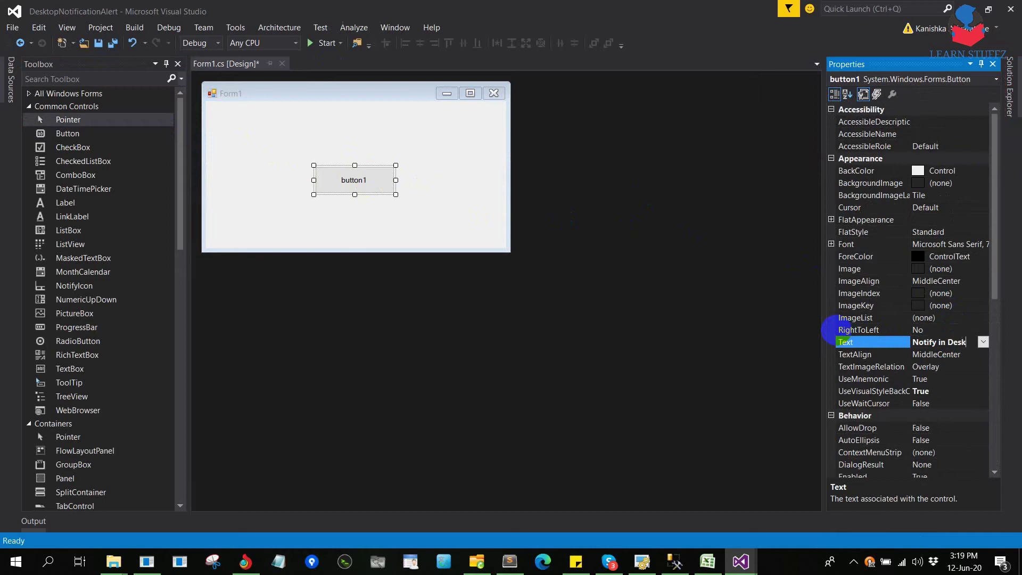
type("top")
key("Return")
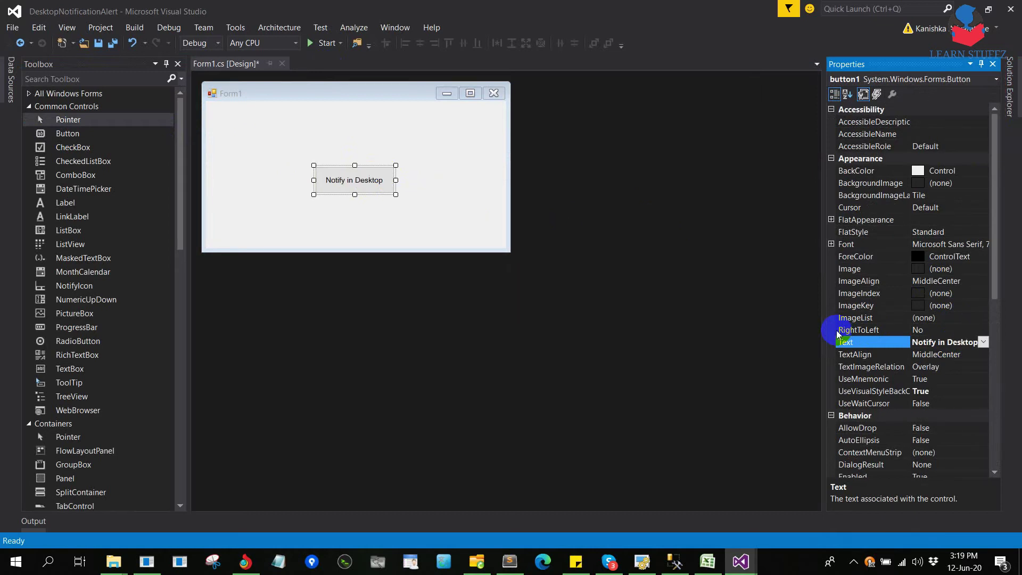
Set the button's (Name) to btnNotifier.
left_click(431, 193)
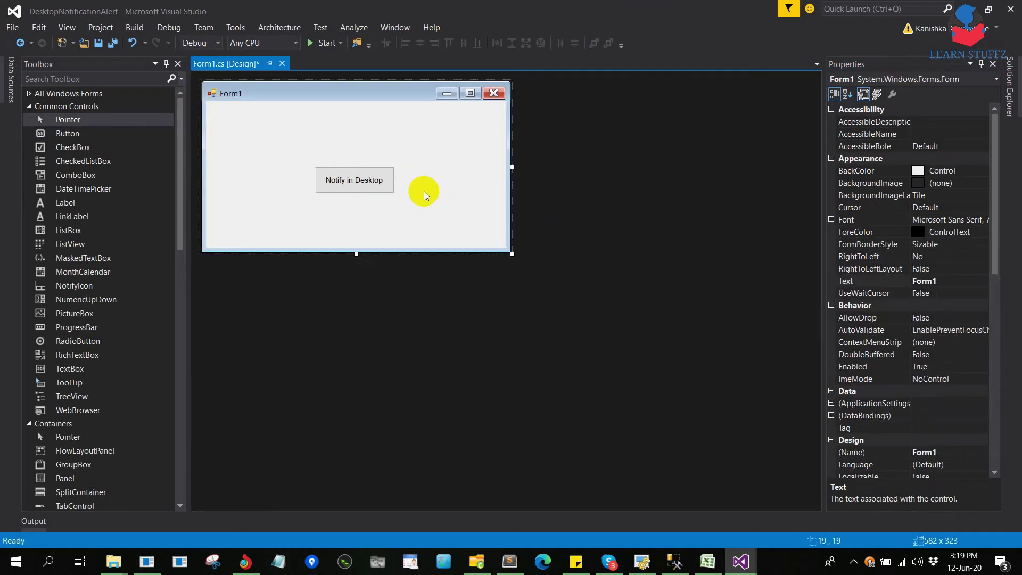
left_click(365, 182)
scroll(947, 399, "down", 3)
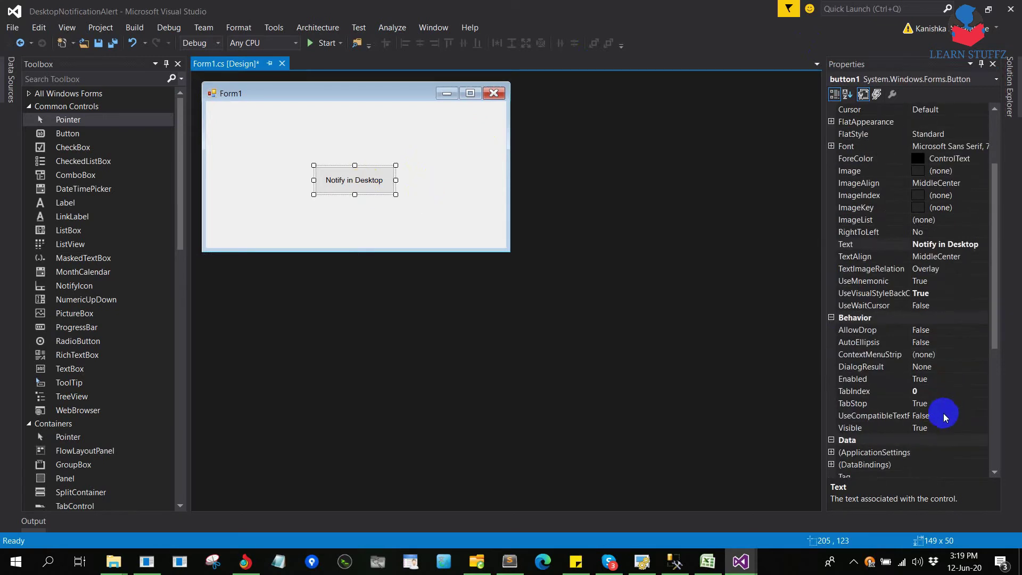
scroll(942, 415, "down", 3)
left_click(946, 391)
type("btnNotifier")
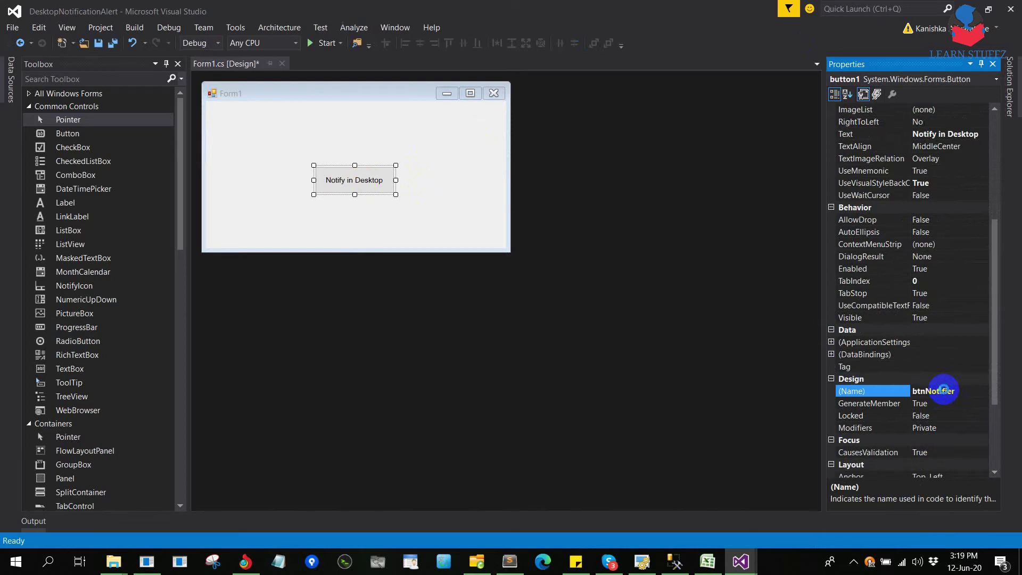
key("Return")
left_click(371, 181)
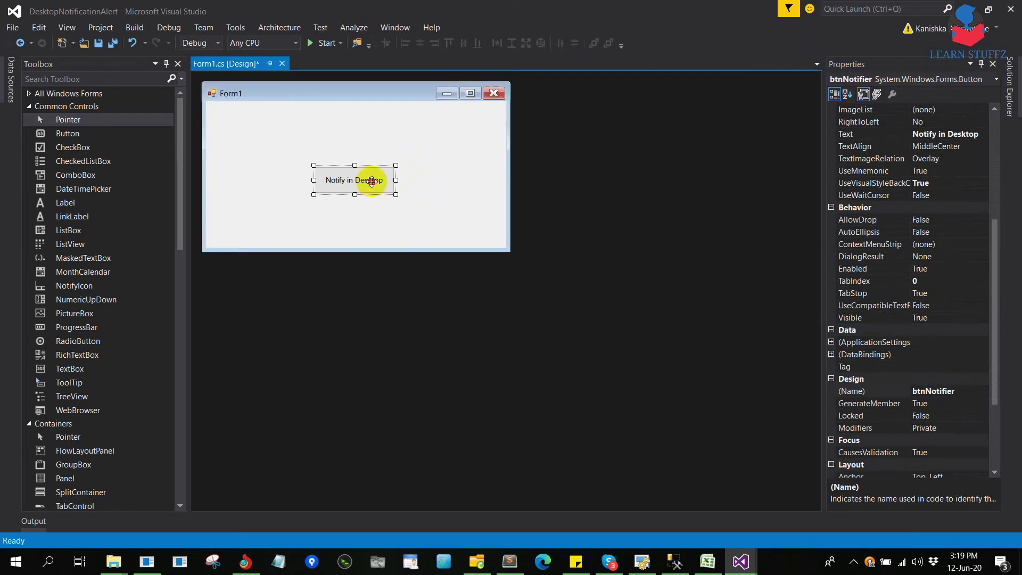
Generate btnNotifier_Click and add 'PopupNotifier pop = new PopupNotifier();' inside it.
double_click(371, 180)
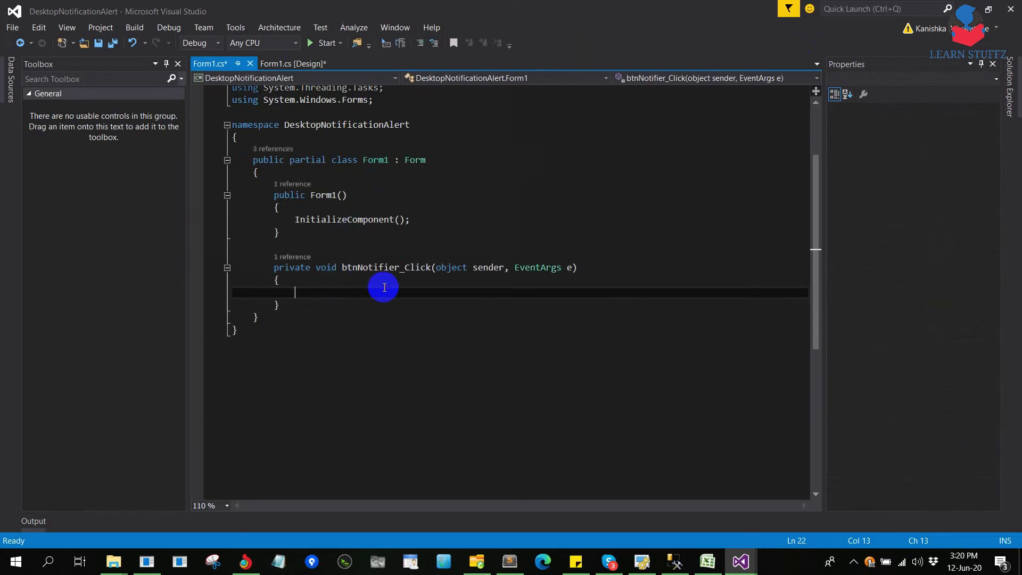
type("Pop")
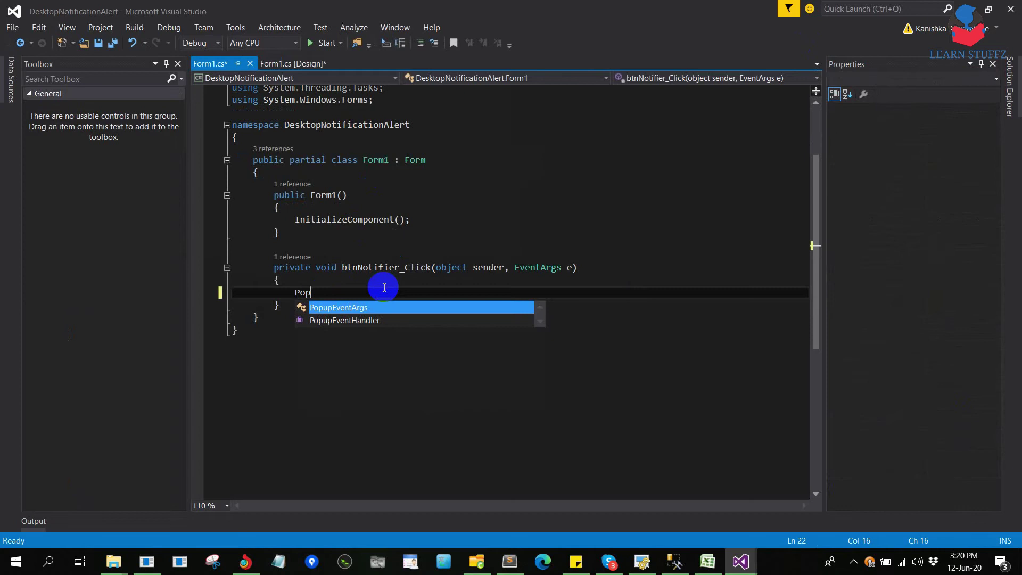
type("up")
type("No")
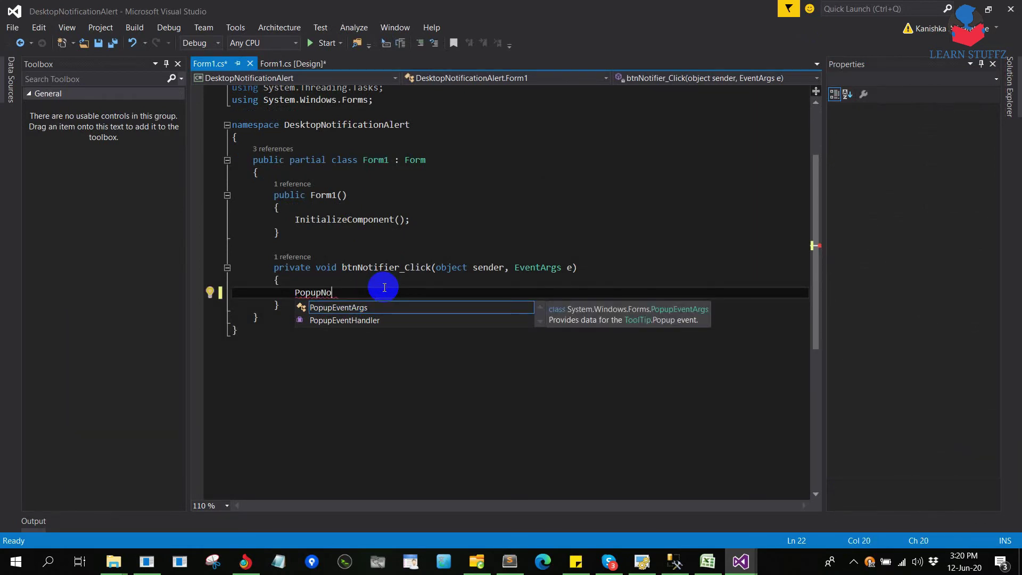
type("tifier")
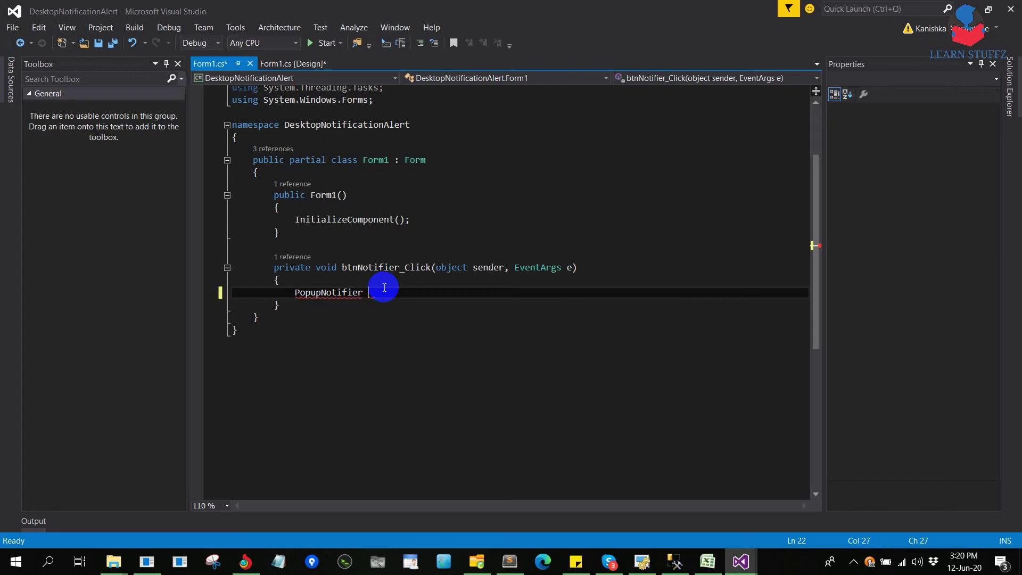
type(" o")
type("new Pop")
key("Tab")
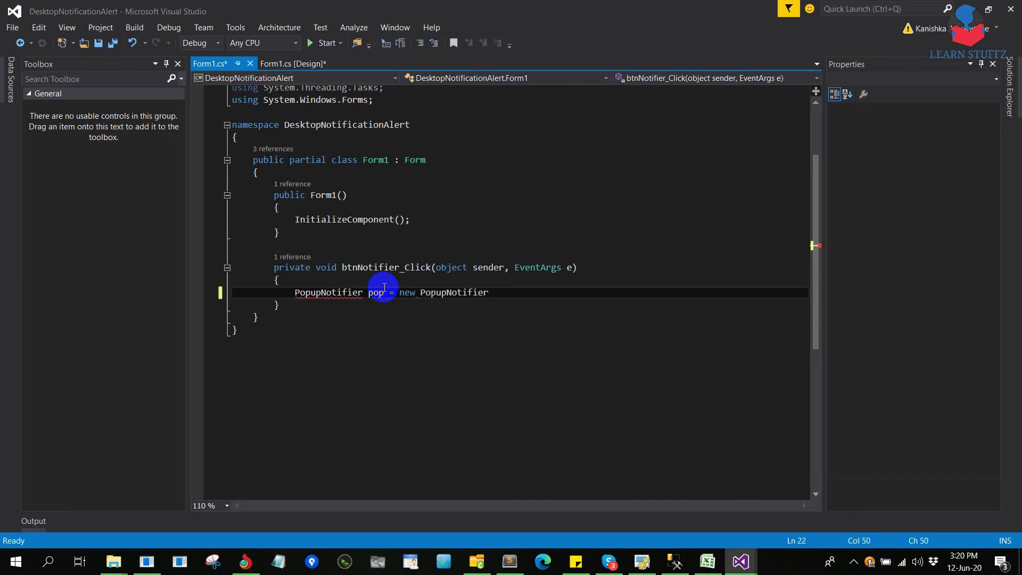
type("();")
key("Return")
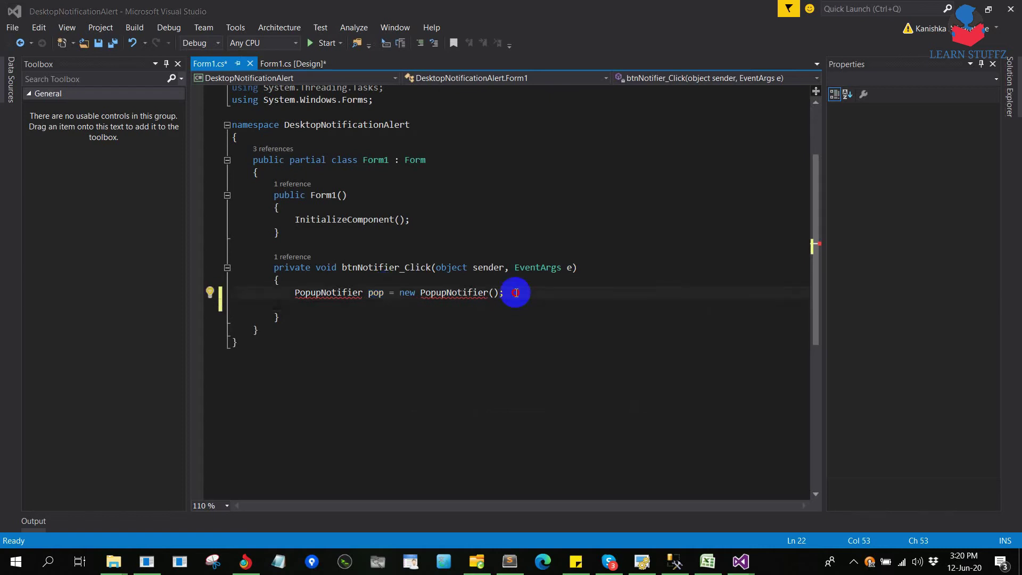
key("Return")
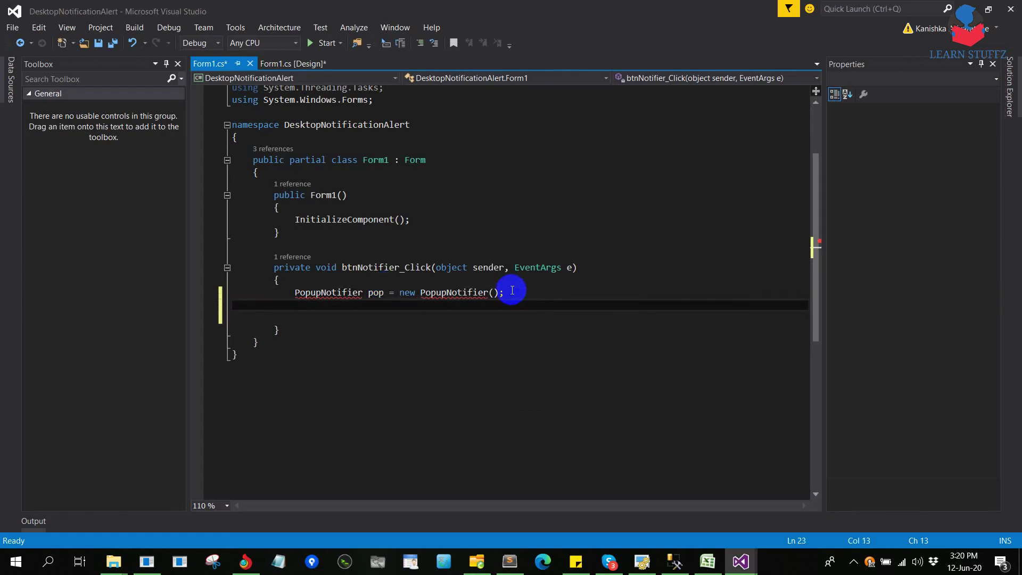
left_click(336, 293)
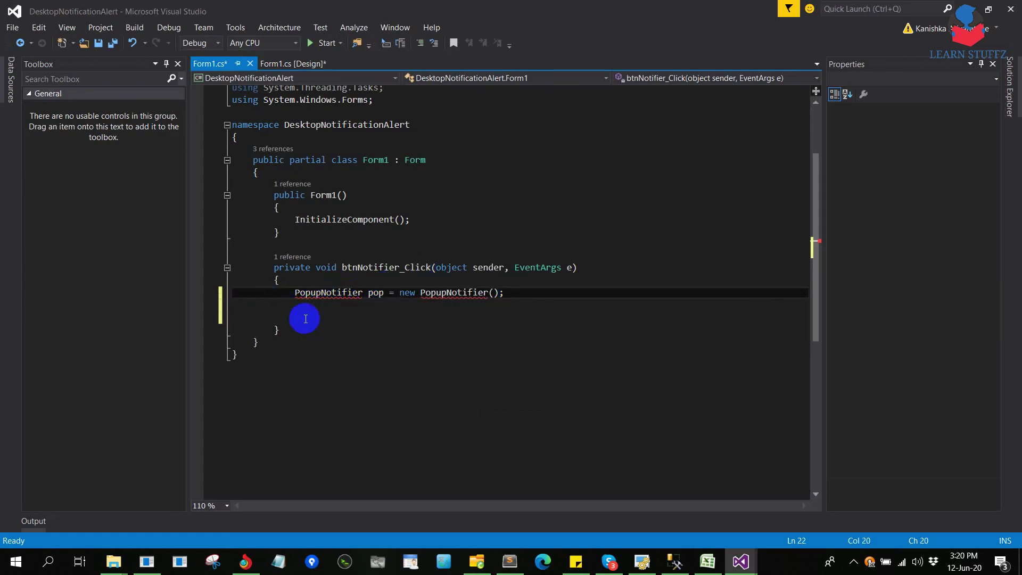
Resolve PopupNotifier by adding 'using Tulpep.NotificationWindow;' from the lightbulb suggestions.
left_click(212, 292)
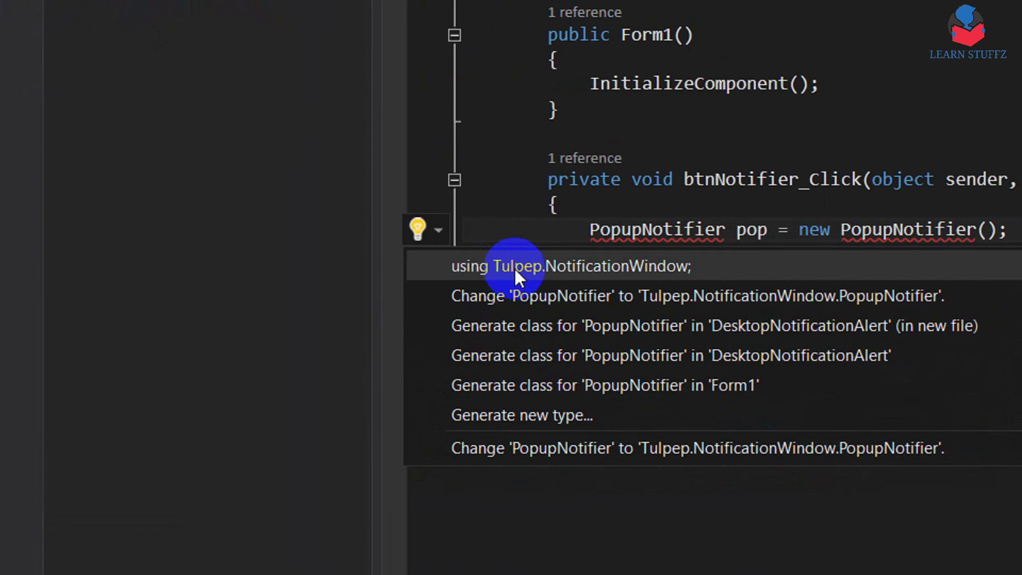
left_click(514, 267)
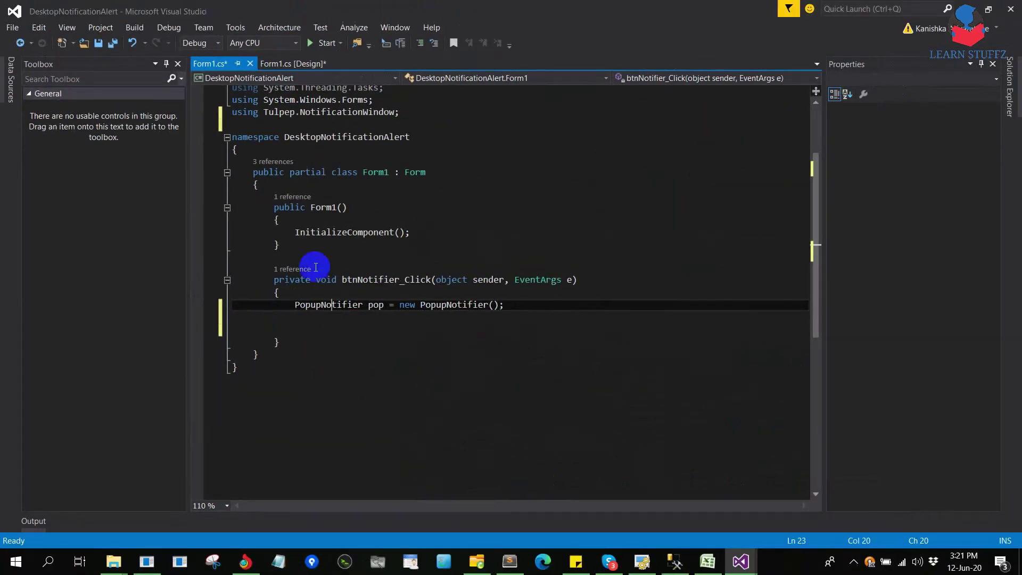
scroll(356, 152, "up", 1)
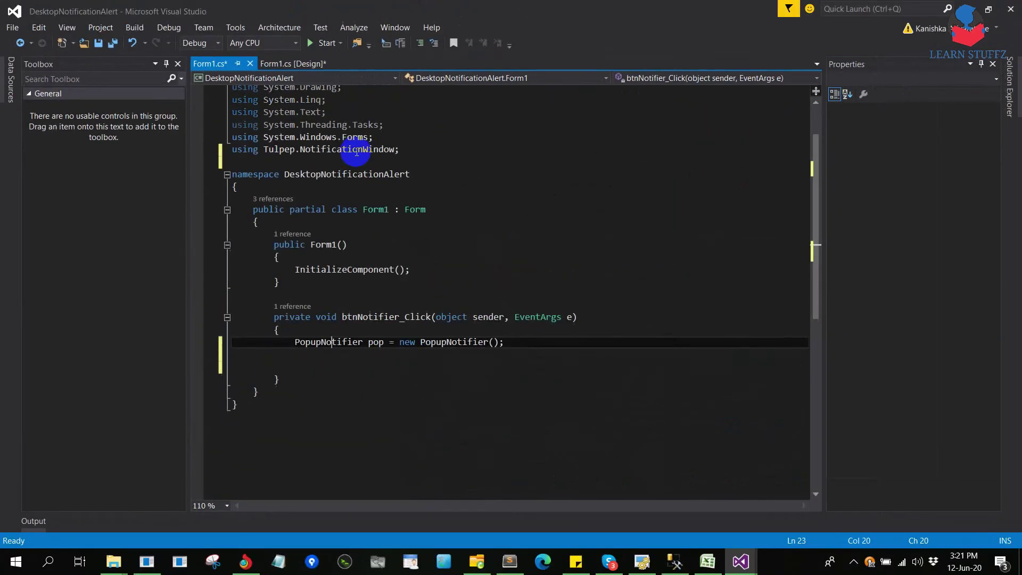
scroll(356, 153, "up", 2)
left_click_drag(400, 202, 217, 206)
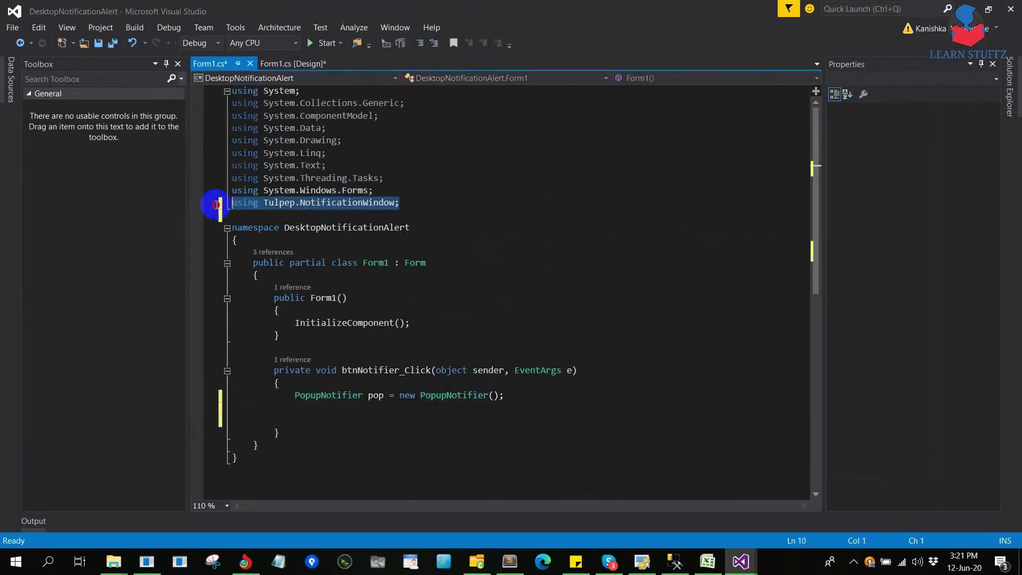
scroll(415, 336, "down", 2)
left_click(519, 334)
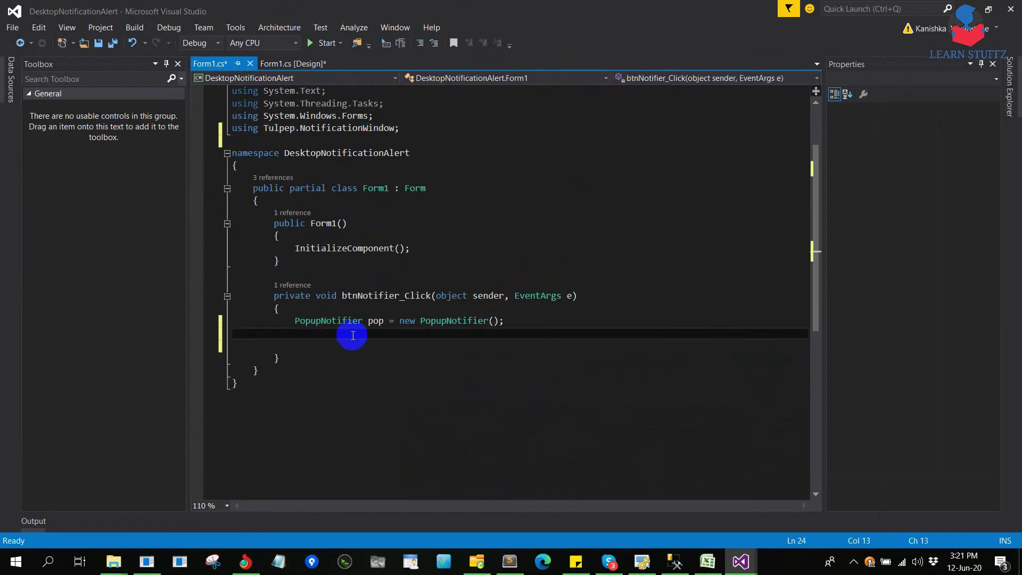
type("pop")
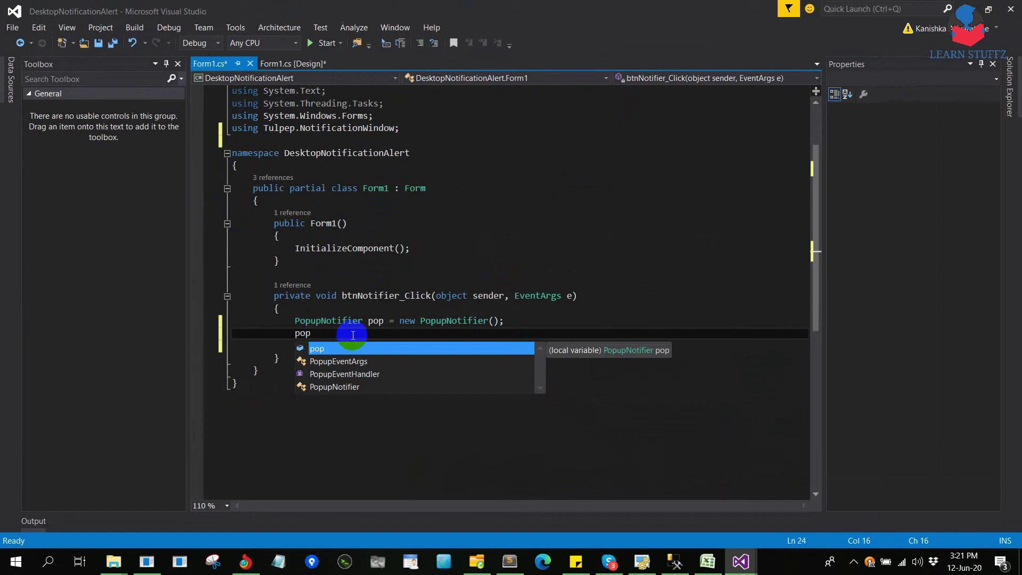
type(".")
Set pop.TitleText to 'This is my Heading'.
key("Down")
key("Down")
key("Down")
key("Down")
key("Down")
key("Down")
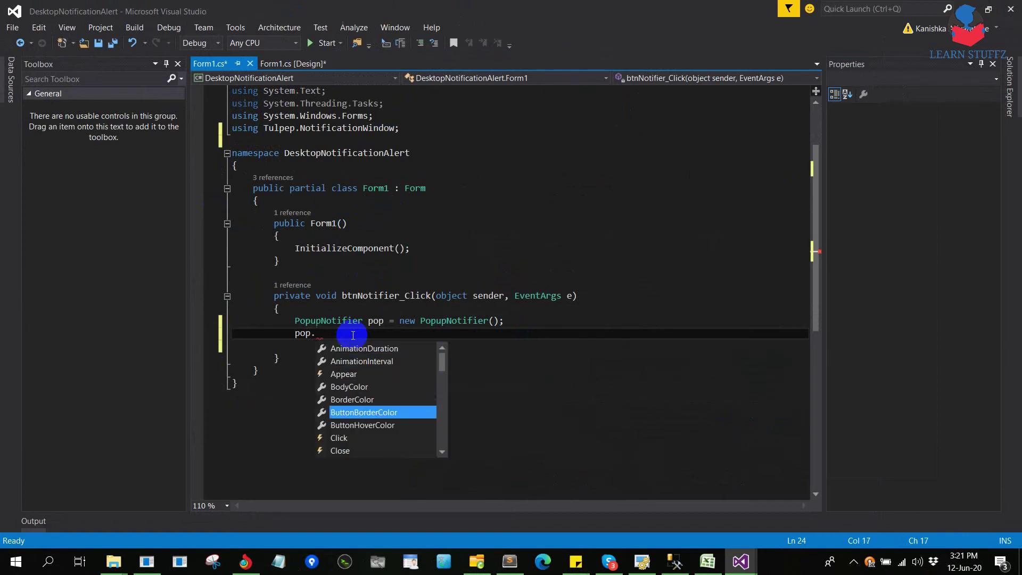
key("Down")
key("Down")
key("Down")
key("Down")
key("Down")
key("Down")
key("Down")
key("Down")
key("Down")
key("Down")
key("Down")
key("Down")
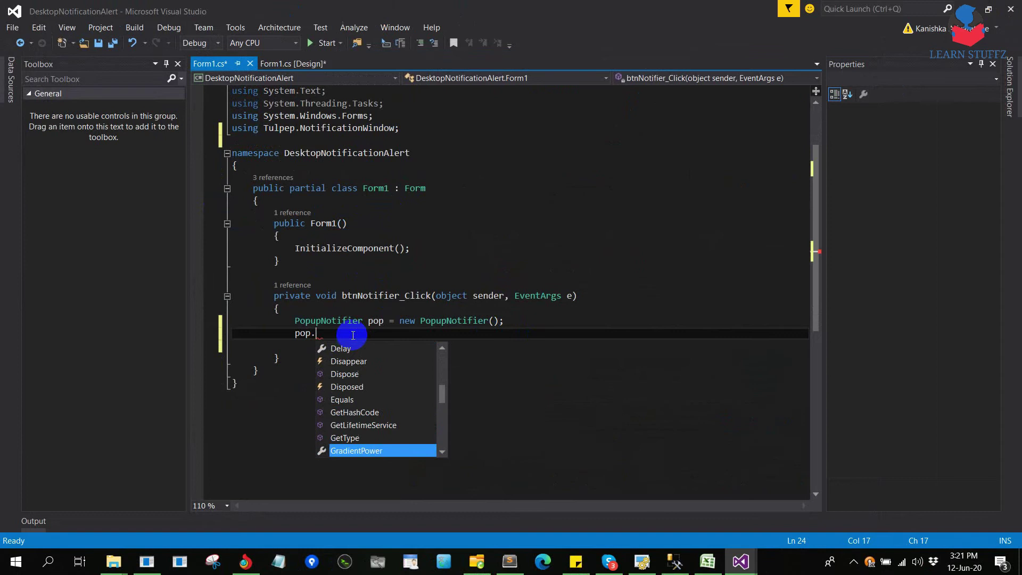
key("Down")
key("Down")
key("Down")
key("Down")
key("Down")
key("Down")
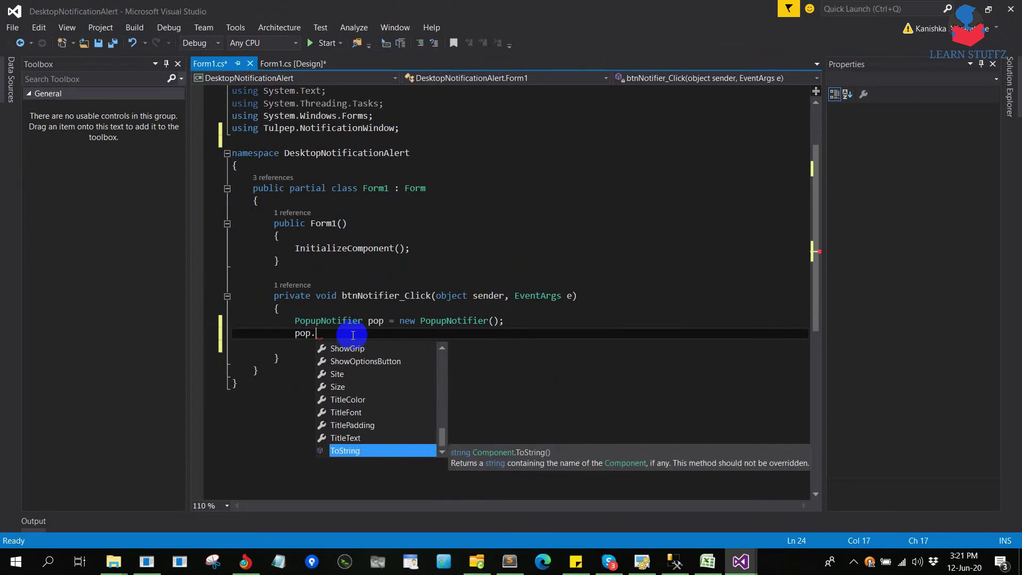
key("Up")
key("Tab")
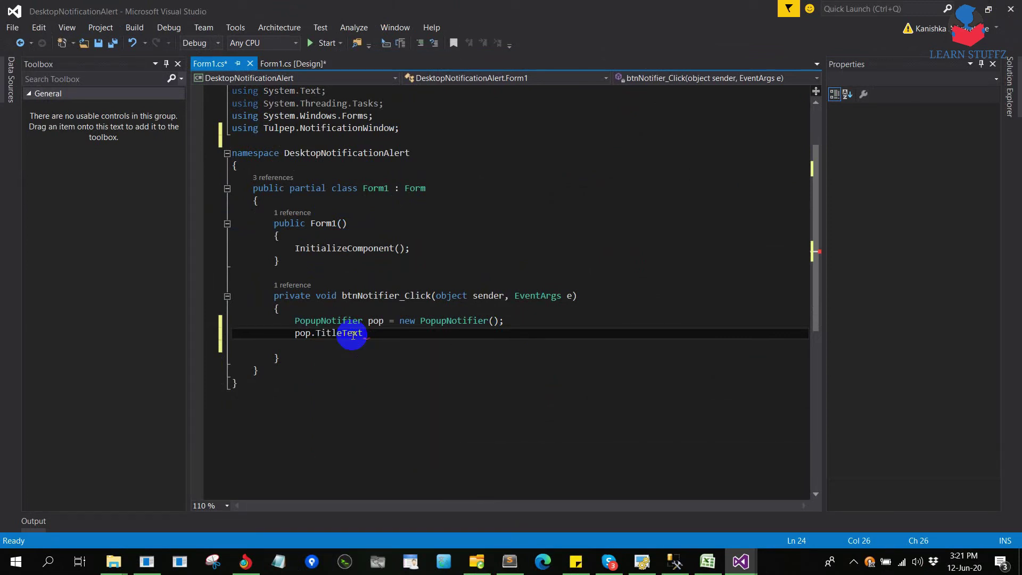
type("\"")
type("\";")
type("This my")
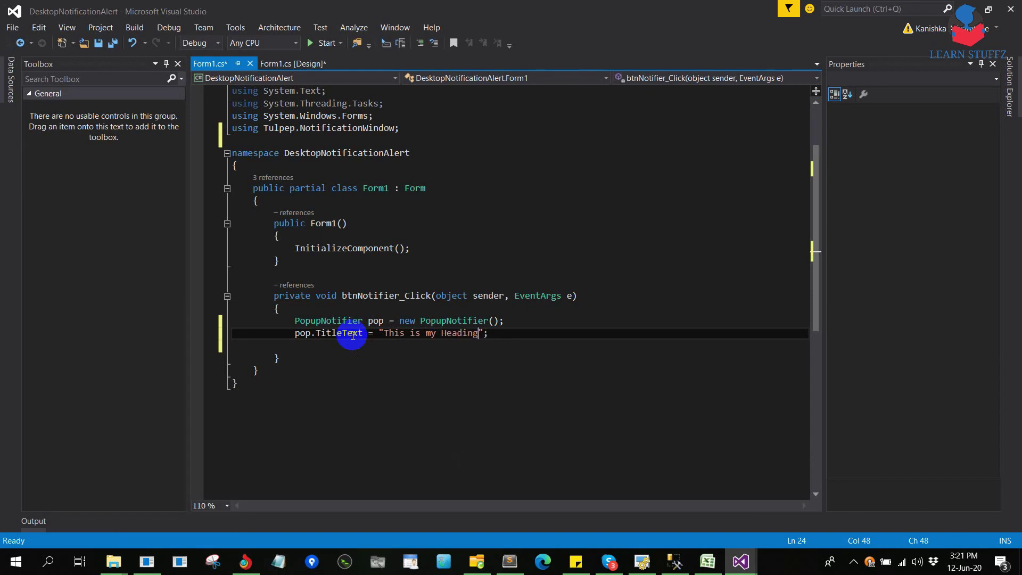
key("Return")
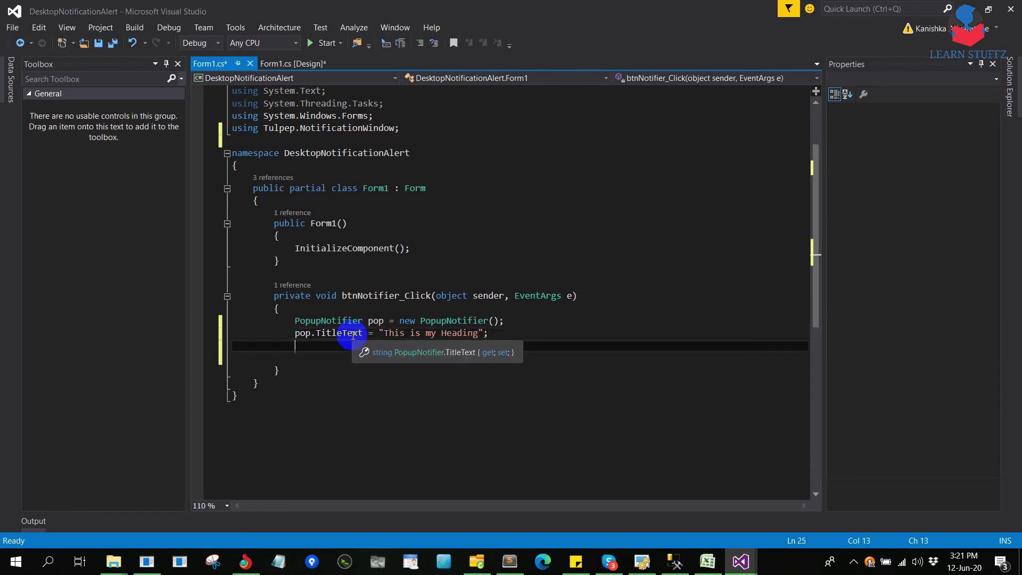
type("pop")
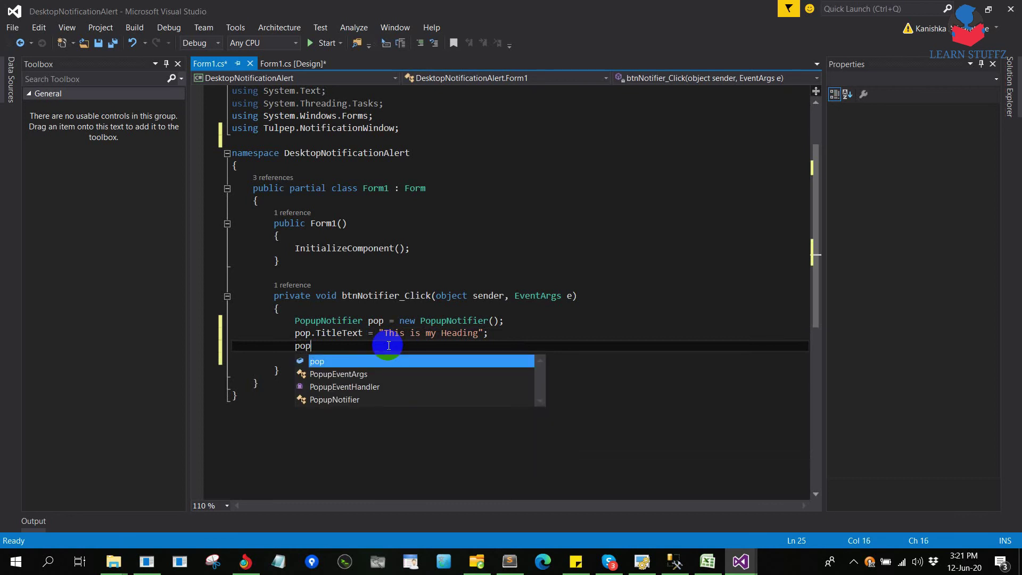
type(".Conte")
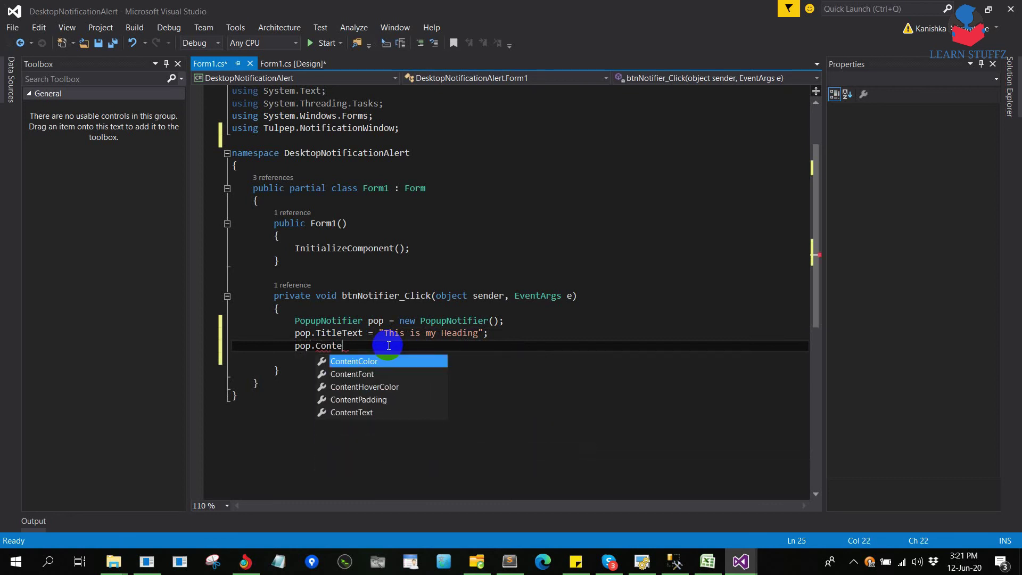
Set pop.ContentText to 'Hello World !!!' and call pop.Popup() with a comment.
key("Down")
key("Down")
key("Down")
key("Tab")
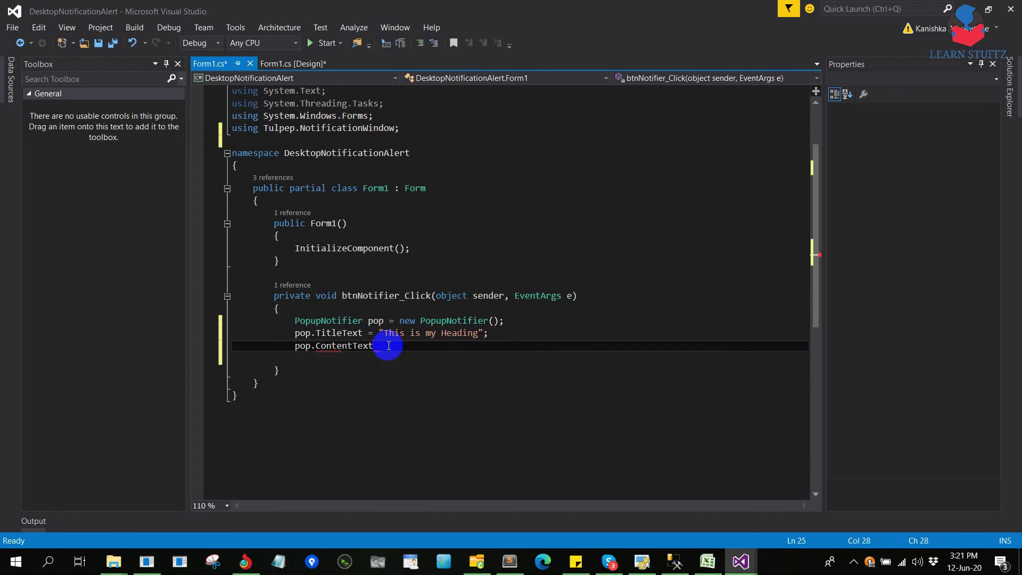
type("\"")
type("Hel")
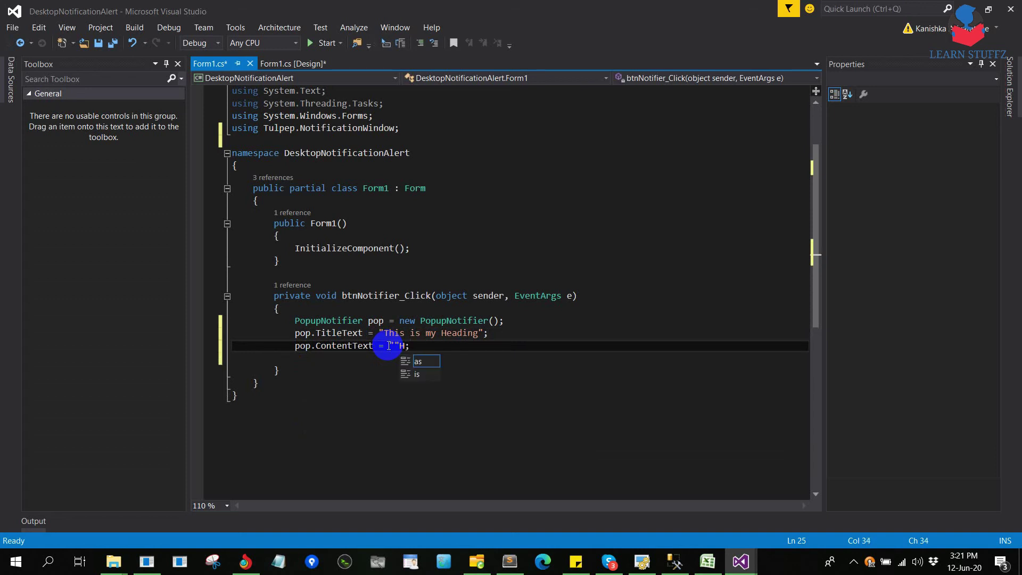
key("BackSpace")
type("World !!!")
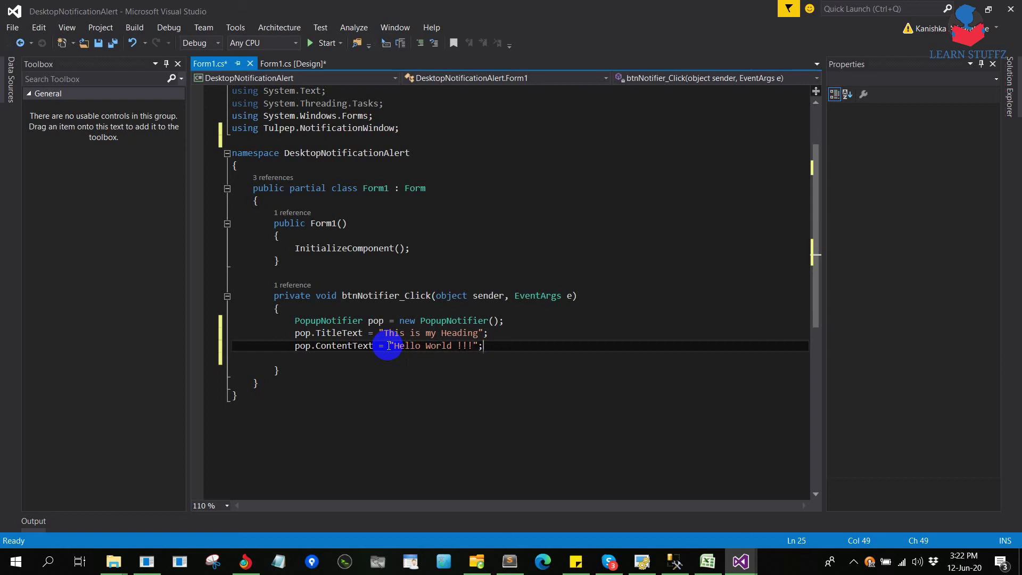
key("Return")
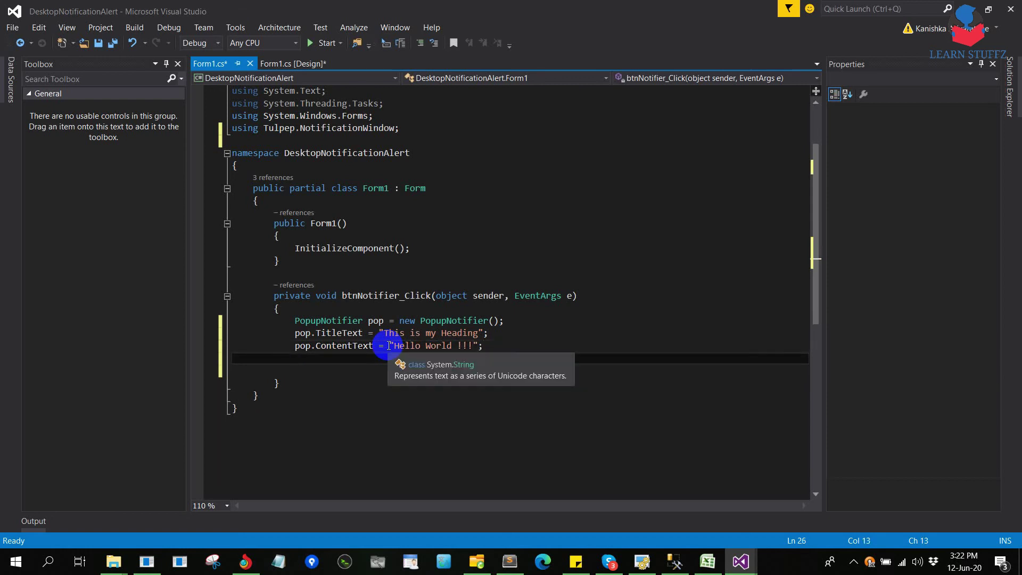
type("p")
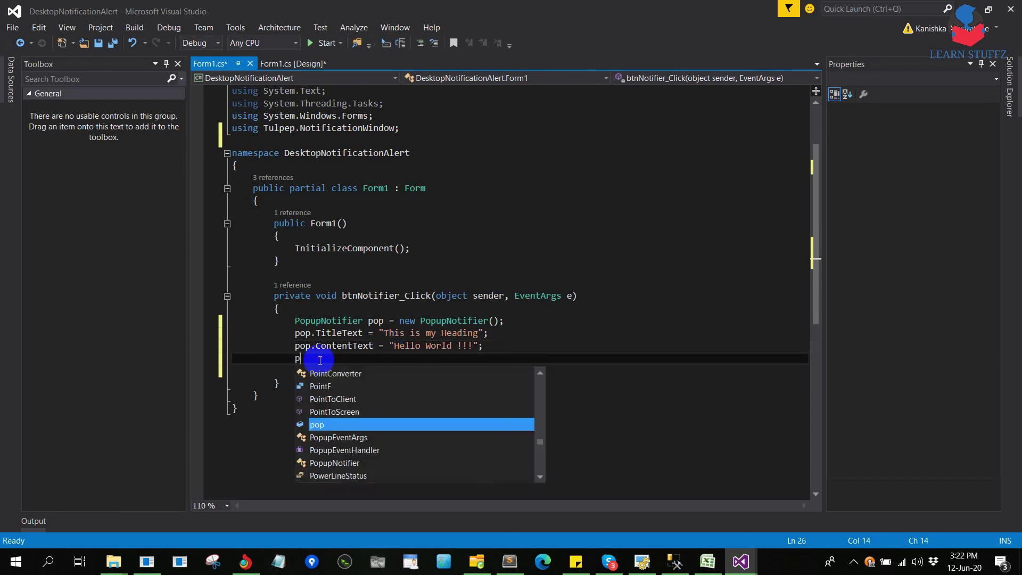
type("op.P")
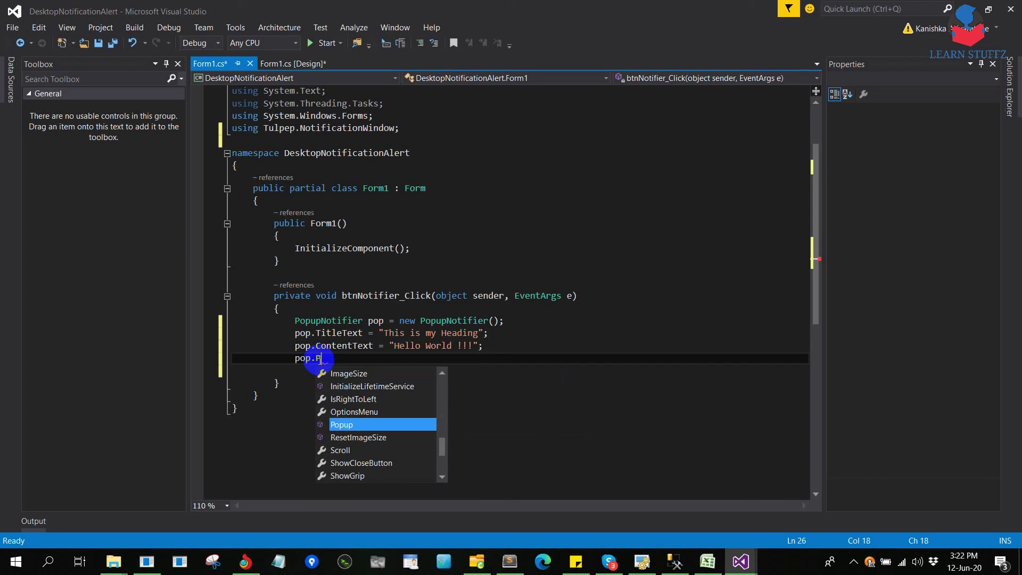
key("Tab")
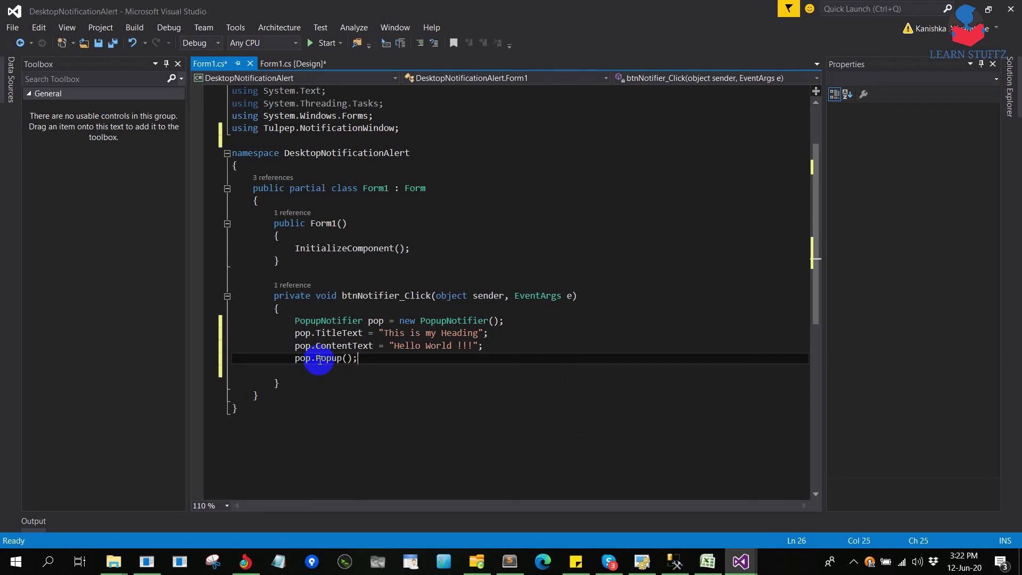
type("/")
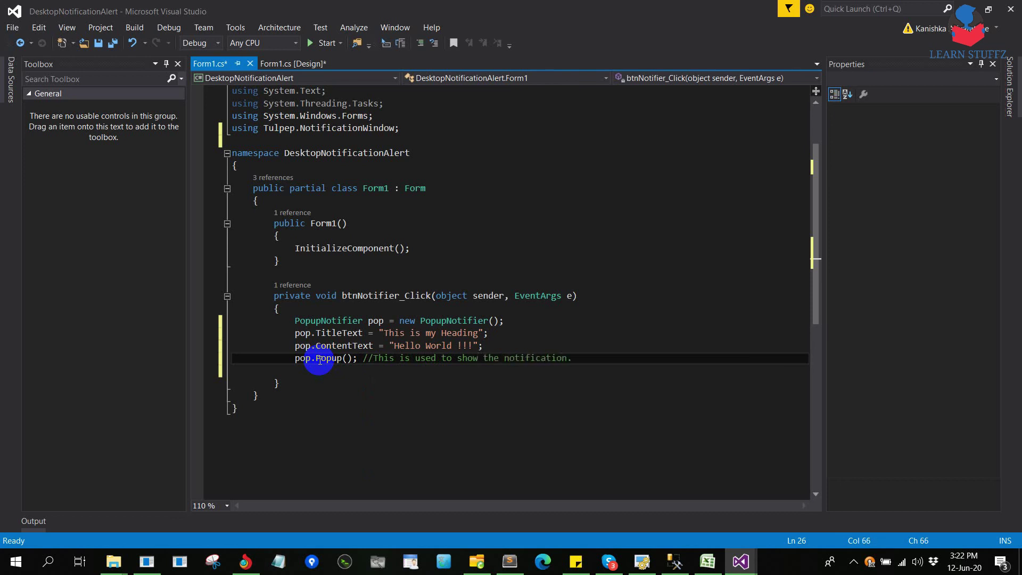
key("Return")
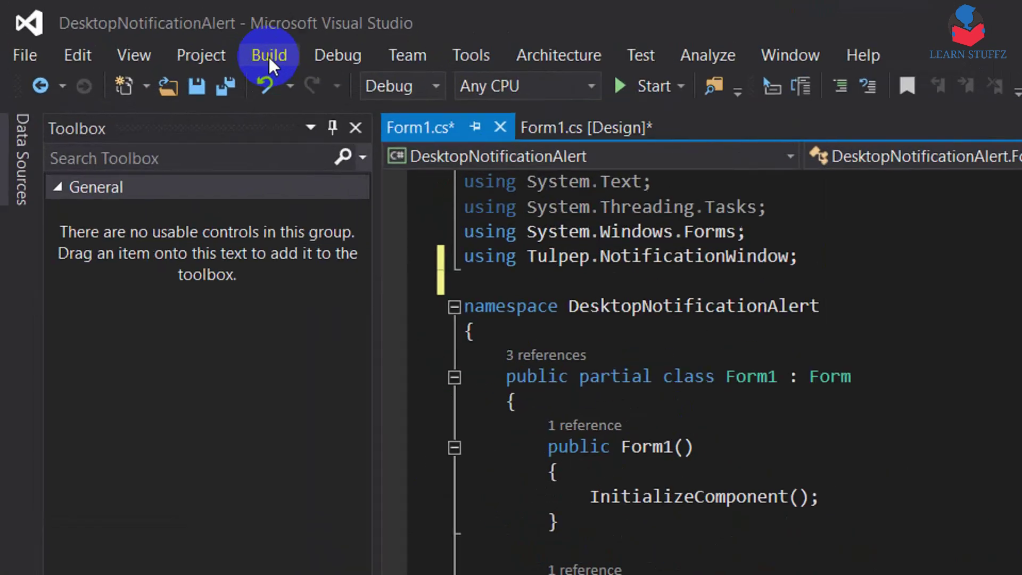
Rebuild the DesktopNotificationAlert solution from the Build menu.
left_click(134, 28)
left_click(289, 112)
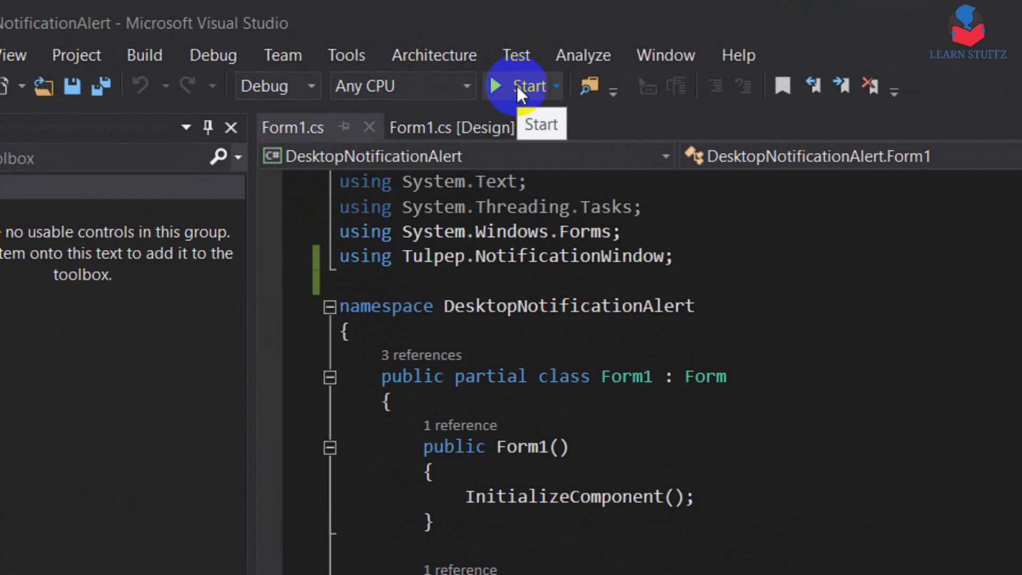
Debug the app and use Form1's 'Notify in Desktop' button to show the 'This is my Heading' popup.
left_click(517, 85)
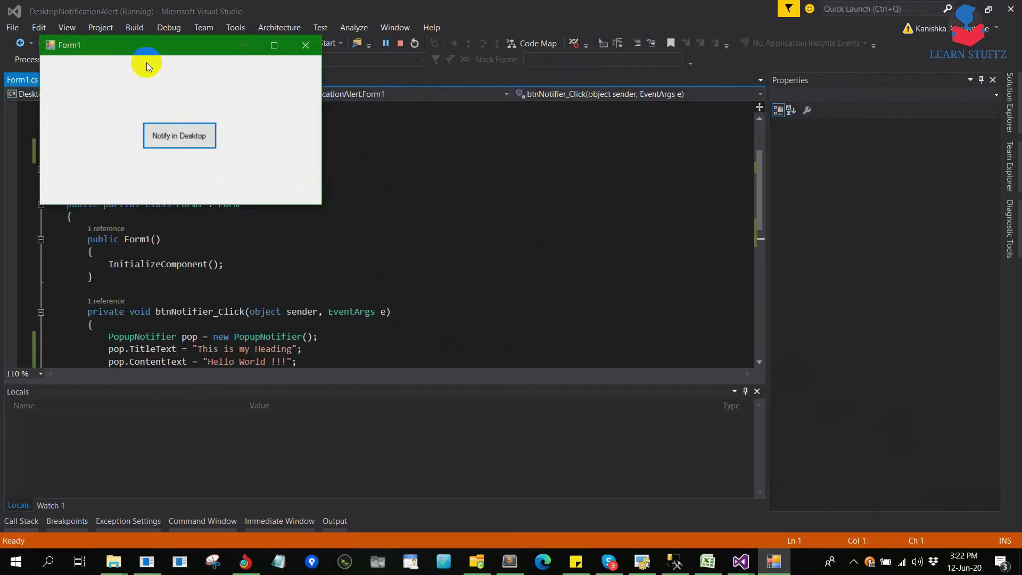
left_click_drag(153, 45, 326, 134)
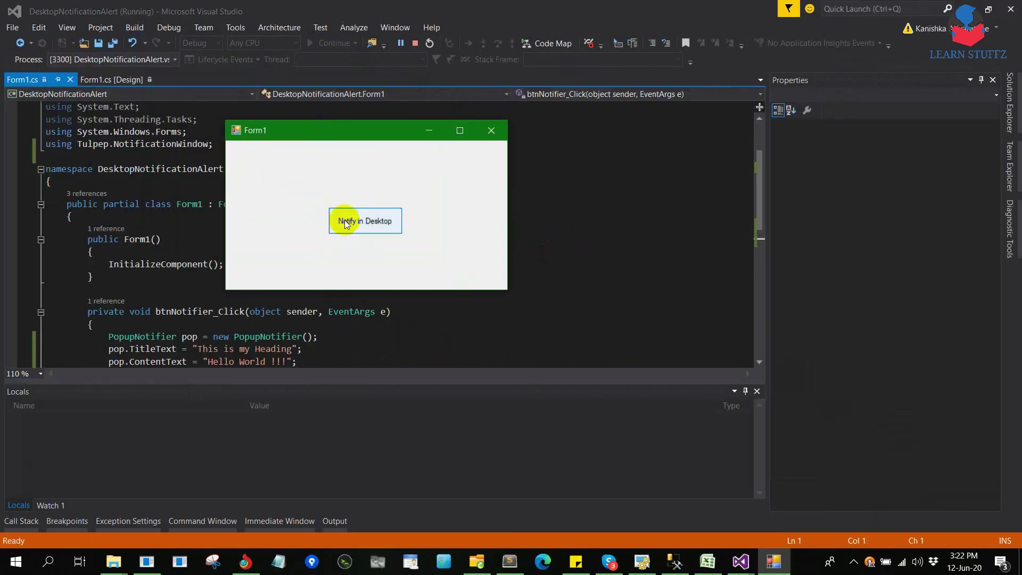
left_click(373, 226)
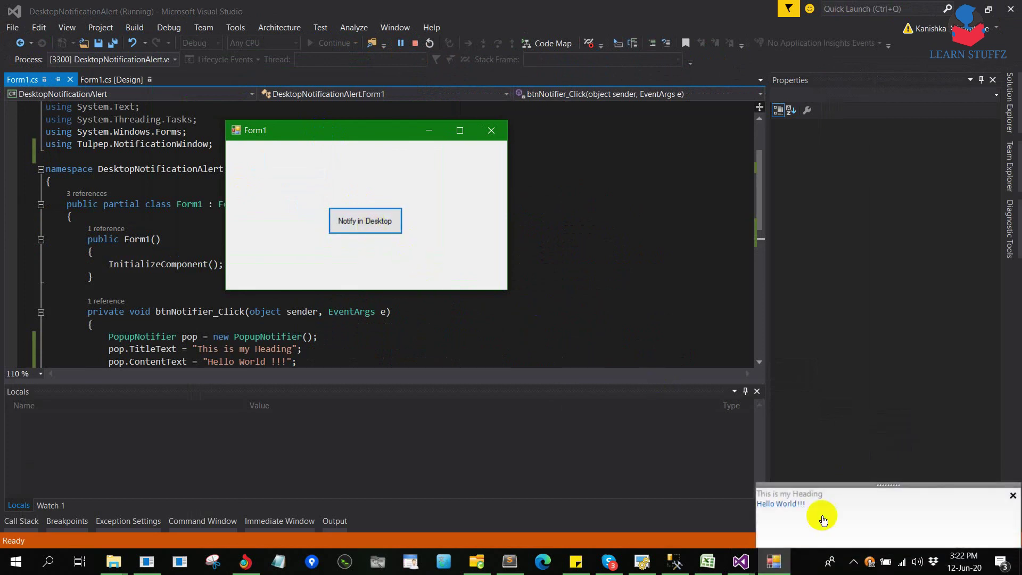